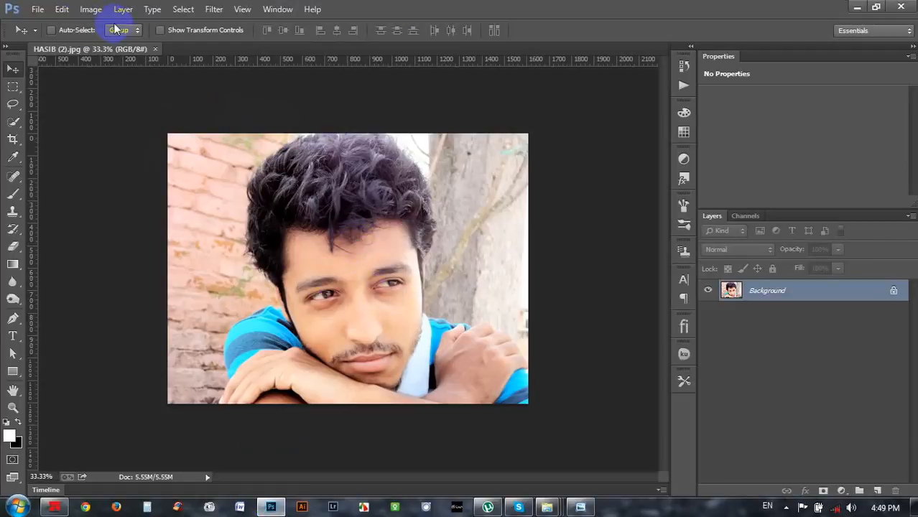
- Apply a Threshold adjustment at level 140 to the portrait photo
{"action": "left_click", "coordinate": [92, 10]}
{"action": "mouse_move", "coordinate": [113, 43]}
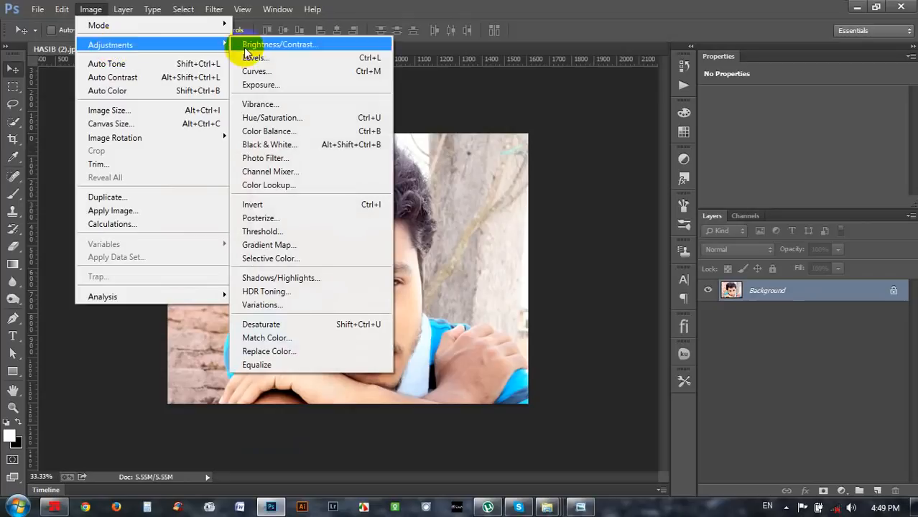
{"action": "left_click", "coordinate": [261, 232]}
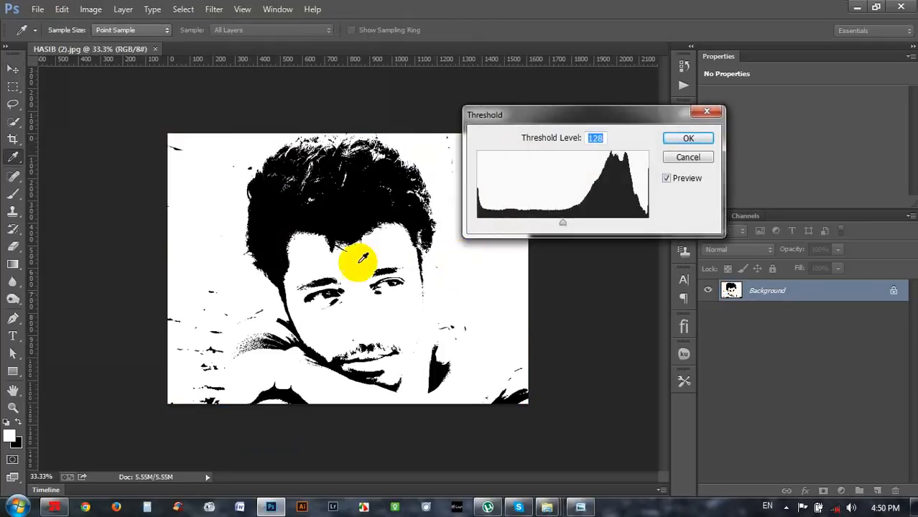
{"action": "left_click_drag", "start_coordinate": [562, 224], "coordinate": [547, 242]}
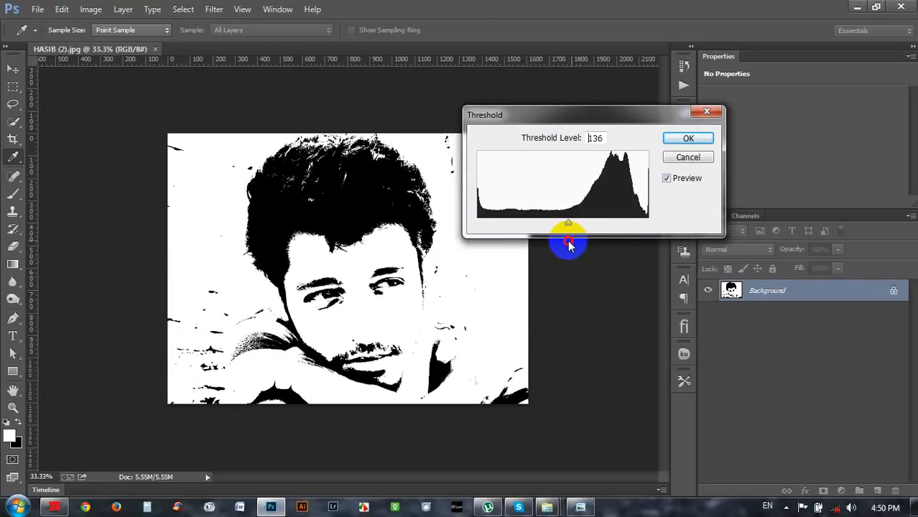
{"action": "left_click_drag", "start_coordinate": [571, 245], "coordinate": [588, 246]}
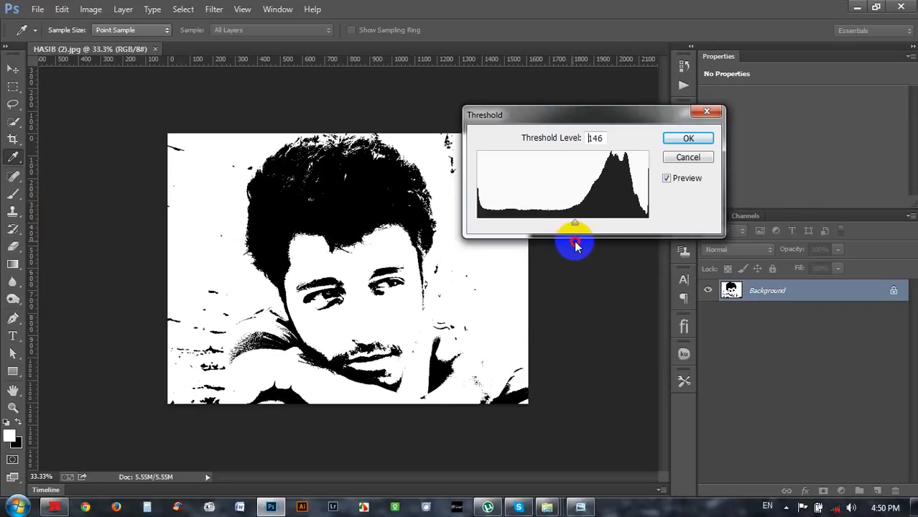
{"action": "left_click_drag", "start_coordinate": [581, 245], "coordinate": [570, 244]}
{"action": "left_click", "coordinate": [689, 139]}
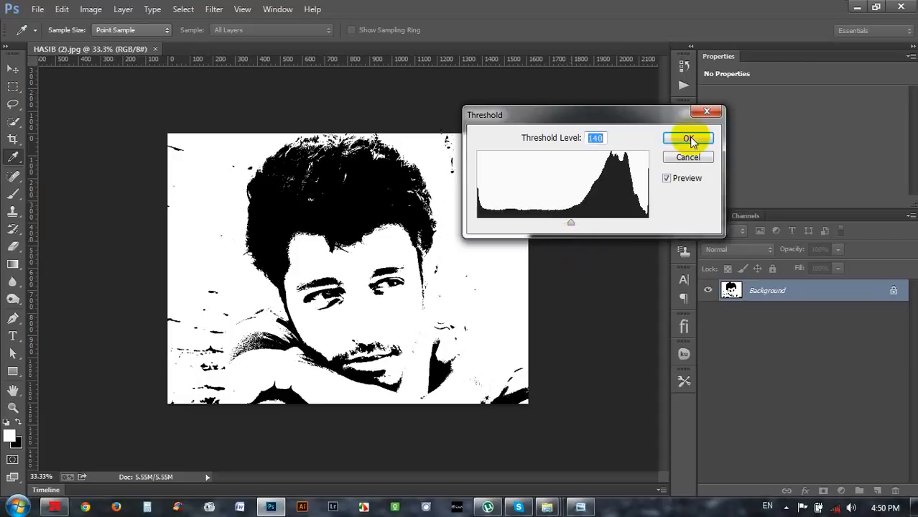
{"action": "key", "text": "v"}
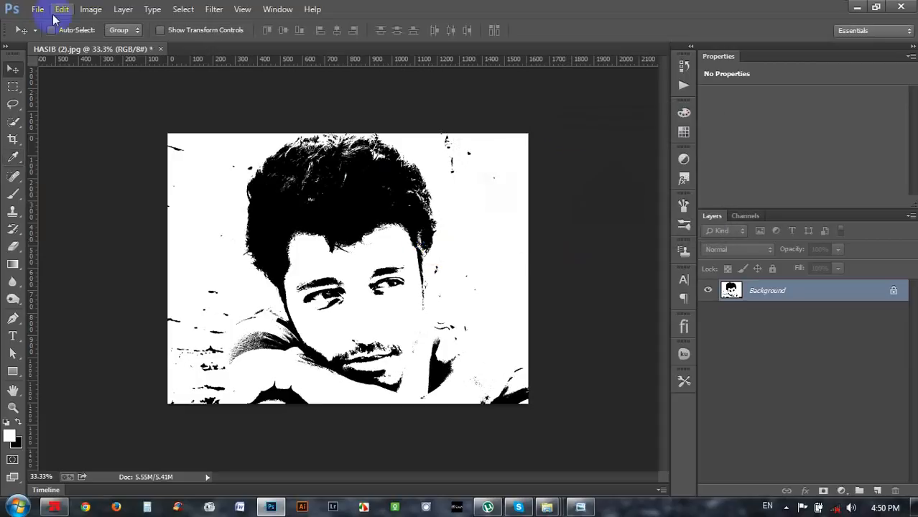
- Create a new 1920 by 1080 pixel RGB document at 72 pixels/inch with a white background
{"action": "left_click", "coordinate": [37, 9]}
{"action": "left_click", "coordinate": [48, 25]}
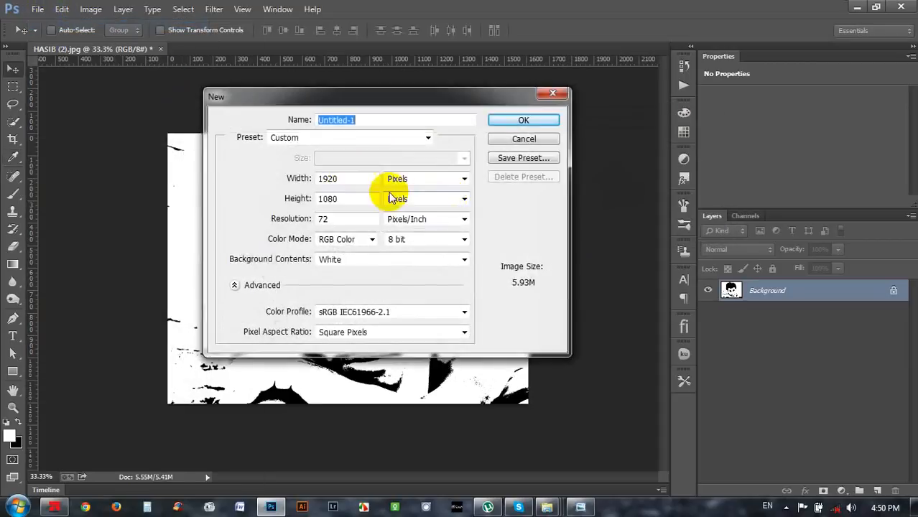
{"action": "double_click", "coordinate": [338, 179]}
{"action": "double_click", "coordinate": [332, 199]}
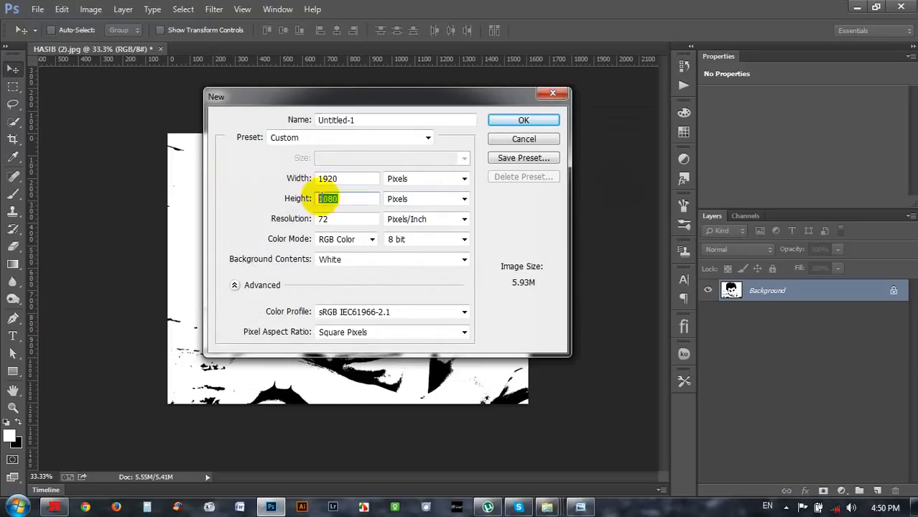
{"action": "left_click", "coordinate": [523, 121]}
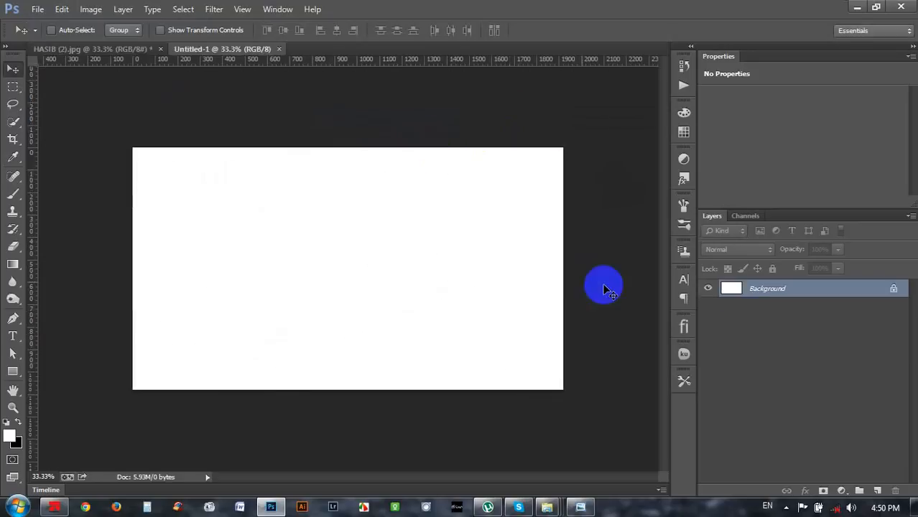
- Add a Gradient Fill layer with a black-to-white gradient above the background
{"action": "left_click", "coordinate": [842, 492]}
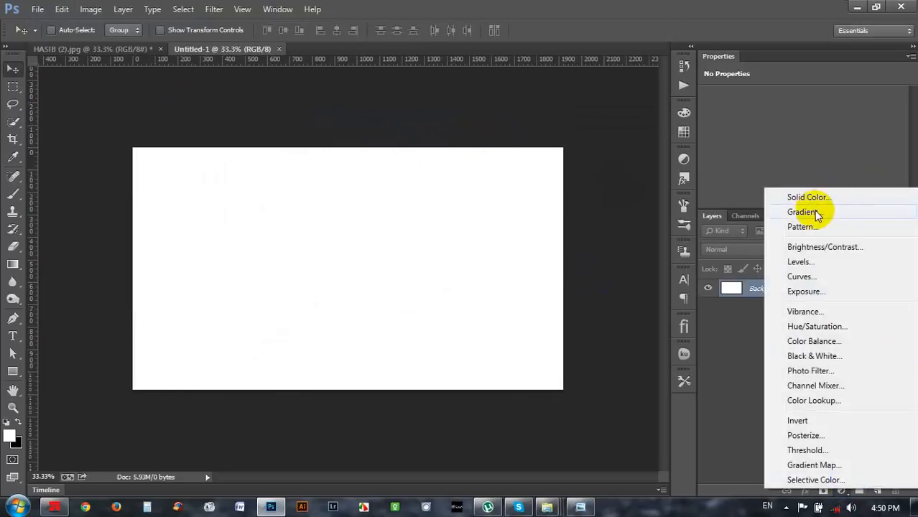
{"action": "left_click", "coordinate": [762, 436]}
{"action": "left_click", "coordinate": [841, 491]}
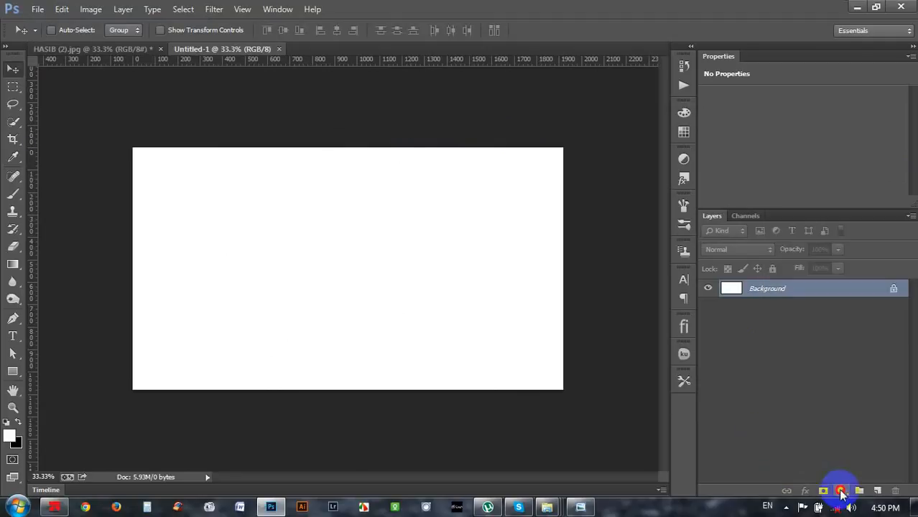
{"action": "left_click", "coordinate": [842, 493]}
{"action": "left_click", "coordinate": [842, 493]}
{"action": "left_click", "coordinate": [842, 493]}
{"action": "left_click", "coordinate": [842, 492]}
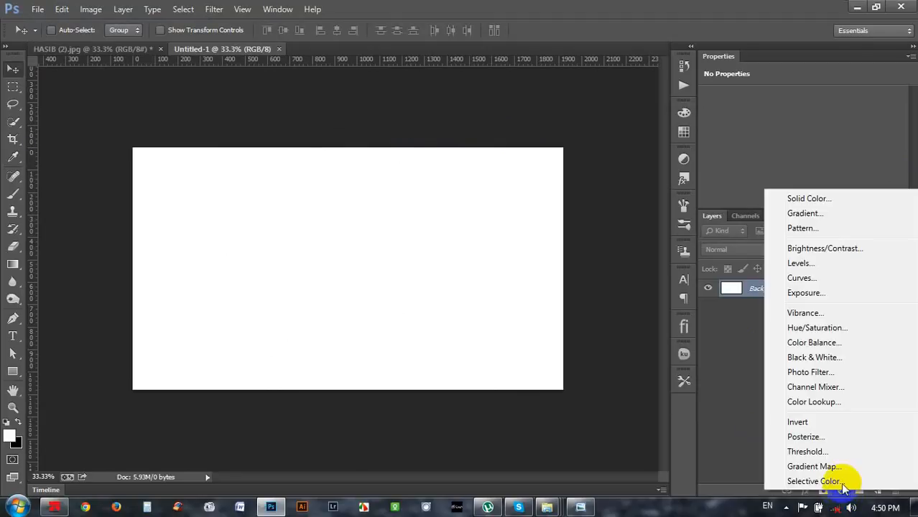
{"action": "left_click", "coordinate": [796, 210]}
{"action": "left_click", "coordinate": [662, 116]}
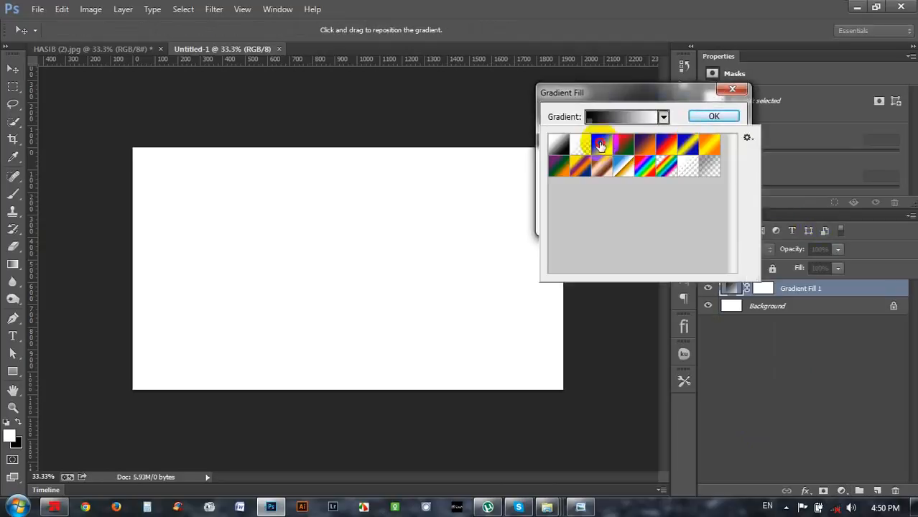
{"action": "left_click", "coordinate": [600, 145]}
{"action": "left_click", "coordinate": [626, 106]}
- Make the gradient fill radial and reversed, with its scale set to 450%
{"action": "left_click", "coordinate": [622, 138]}
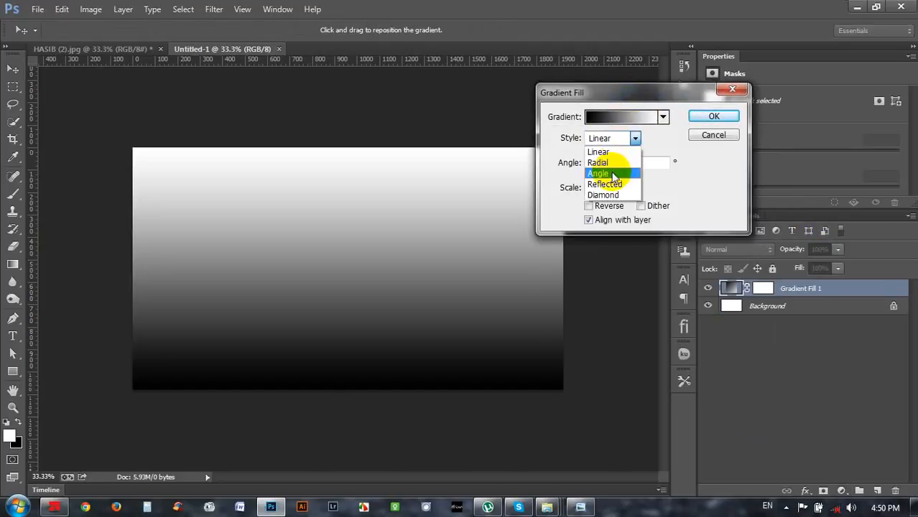
{"action": "left_click", "coordinate": [603, 162]}
{"action": "left_click", "coordinate": [607, 206]}
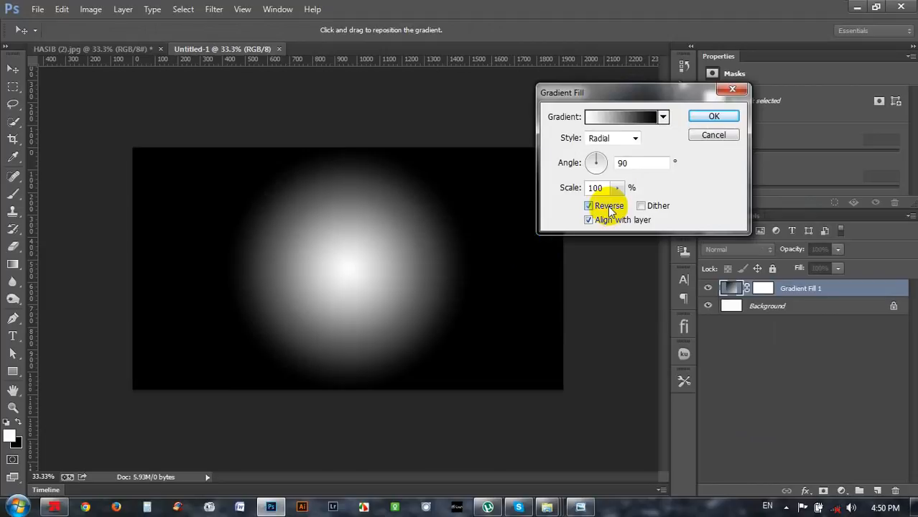
{"action": "left_click", "coordinate": [617, 188]}
{"action": "left_click", "coordinate": [528, 181]}
{"action": "type", "text": "450"}
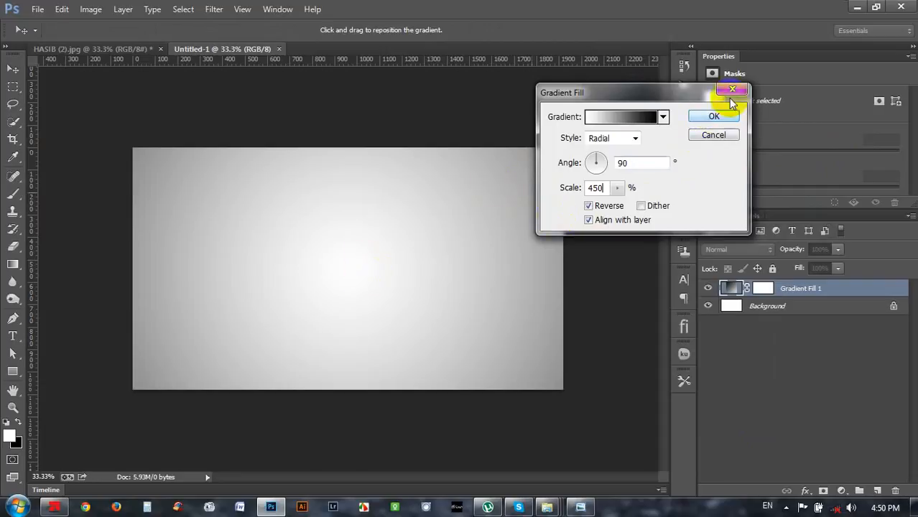
{"action": "left_click", "coordinate": [712, 118]}
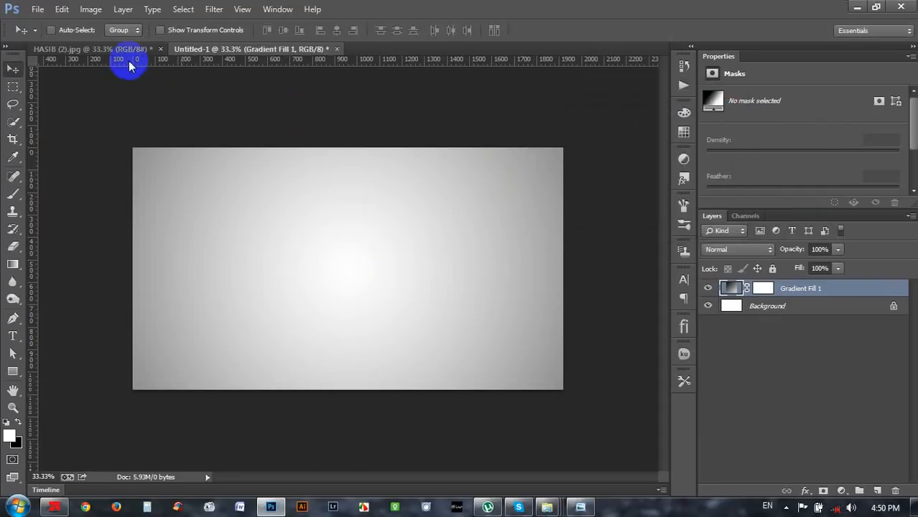
- Copy the black-and-white portrait from the photo document into the new gradient document
{"action": "left_click", "coordinate": [123, 50]}
{"action": "left_click_drag", "start_coordinate": [318, 52], "coordinate": [365, 185]}
{"action": "left_click", "coordinate": [742, 251]}
{"action": "left_click", "coordinate": [415, 223]}
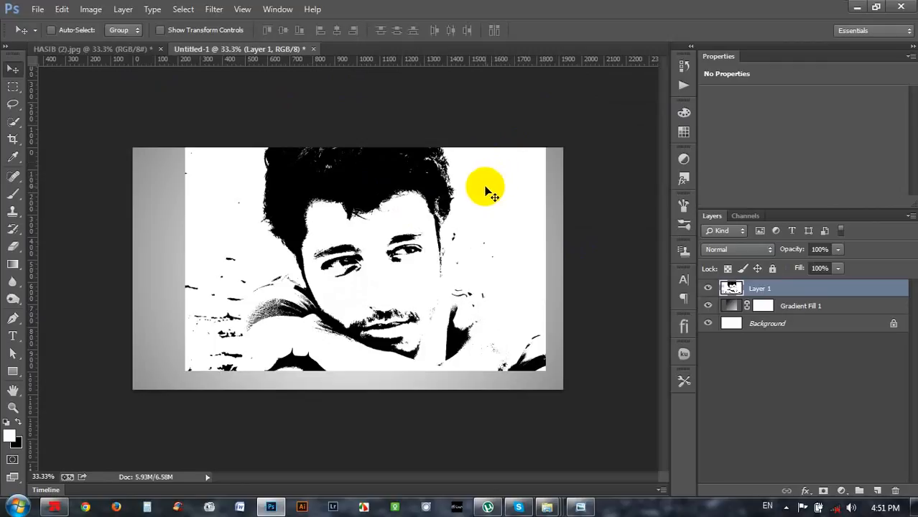
- Scale the portrait layer down to about 52% and place it near the centre of the canvas
{"action": "key", "text": "ctrl+t"}
{"action": "left_click_drag", "start_coordinate": [544, 101], "coordinate": [483, 147]}
{"action": "left_click_drag", "start_coordinate": [447, 208], "coordinate": [432, 231]}
{"action": "left_click_drag", "start_coordinate": [473, 163], "coordinate": [444, 186]}
{"action": "left_click_drag", "start_coordinate": [416, 222], "coordinate": [409, 222]}
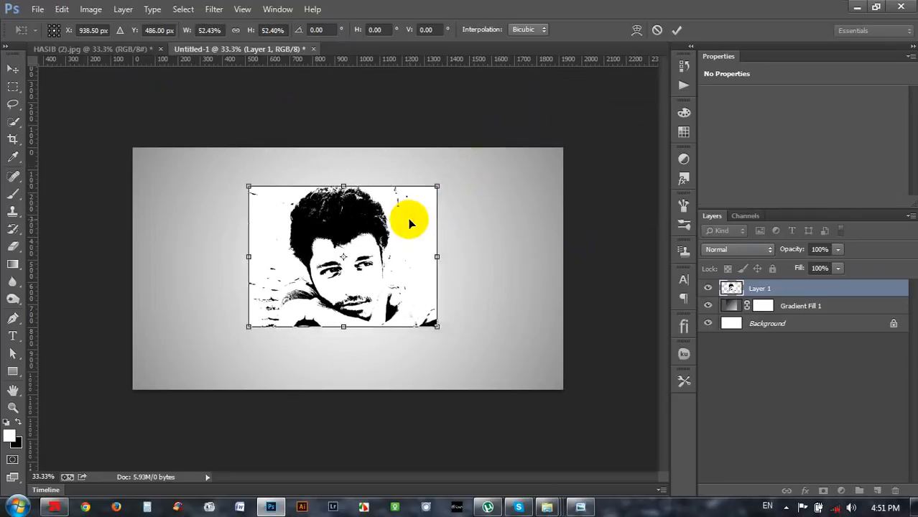
{"action": "key", "text": "Return"}
- Set the portrait layer's blend mode to Multiply and shift the portrait down about 30 px
{"action": "scroll", "coordinate": [408, 230], "scroll_direction": "up", "scroll_amount": 1}
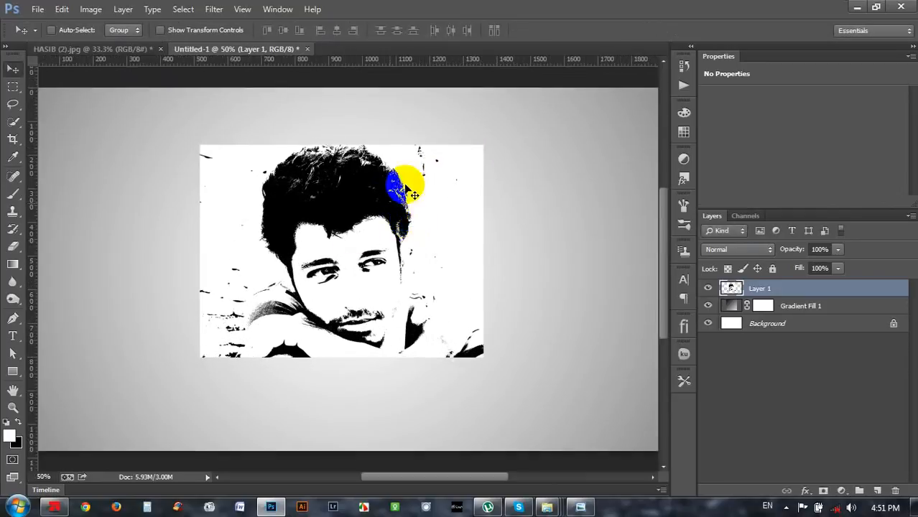
{"action": "left_click", "coordinate": [727, 250]}
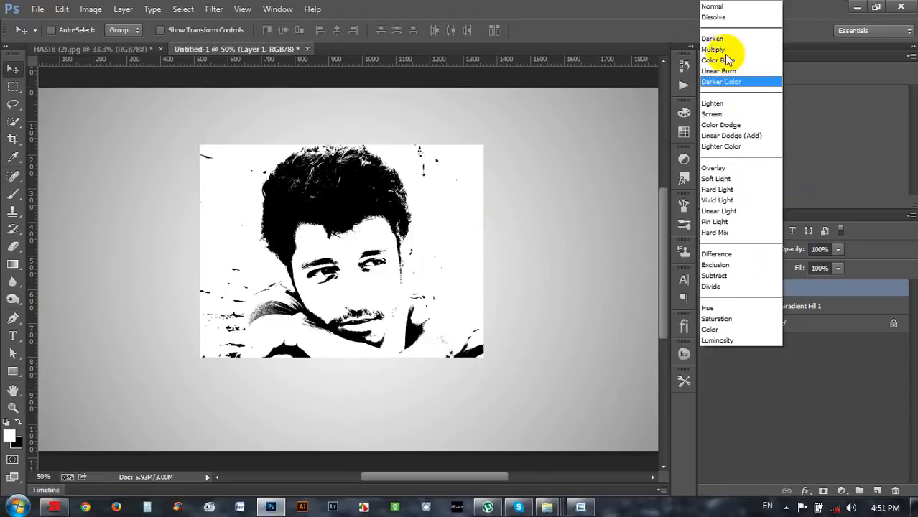
{"action": "left_click", "coordinate": [719, 49]}
{"action": "mouse_move", "coordinate": [453, 255]}
{"action": "left_mouse_down"}
{"action": "mouse_move", "coordinate": [463, 250]}
{"action": "mouse_move", "coordinate": [452, 260]}
{"action": "left_mouse_up"}
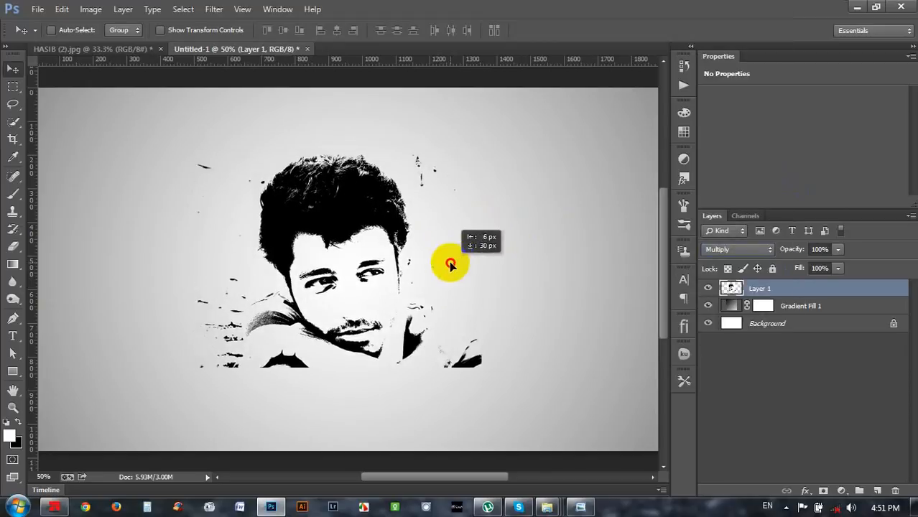
- Erase the stray black specks and background marks around the portrait with the Eraser at size 153
{"action": "left_click", "coordinate": [12, 245]}
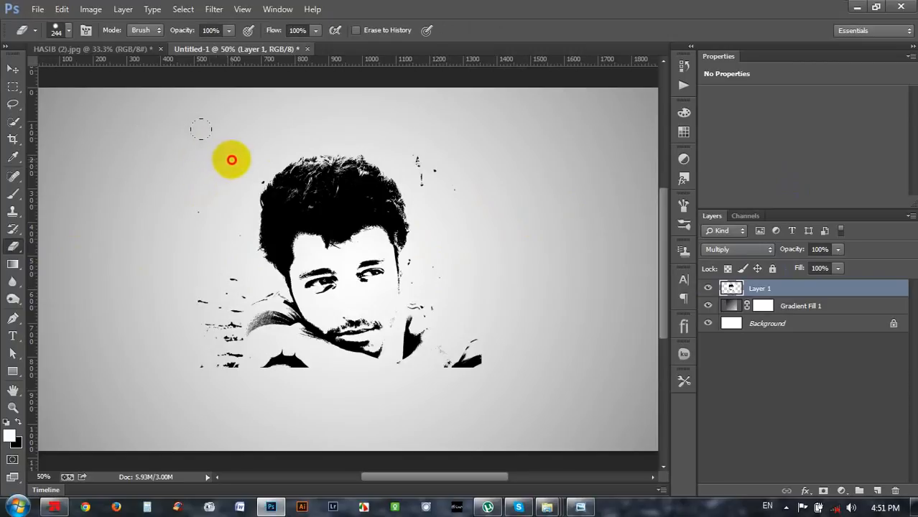
{"action": "right_click", "coordinate": [221, 172]}
{"action": "left_click", "coordinate": [327, 193]}
{"action": "left_click", "coordinate": [179, 158]}
{"action": "left_click", "coordinate": [194, 211]}
{"action": "left_click", "coordinate": [231, 177]}
{"action": "left_click", "coordinate": [244, 171]}
{"action": "mouse_move", "coordinate": [203, 212]}
{"action": "left_mouse_down"}
{"action": "mouse_move", "coordinate": [212, 260]}
{"action": "mouse_move", "coordinate": [194, 345]}
{"action": "mouse_move", "coordinate": [204, 329]}
{"action": "mouse_move", "coordinate": [198, 307]}
{"action": "left_mouse_up"}
{"action": "mouse_move", "coordinate": [388, 137]}
{"action": "left_mouse_down"}
{"action": "mouse_move", "coordinate": [422, 148]}
{"action": "mouse_move", "coordinate": [427, 239]}
{"action": "mouse_move", "coordinate": [413, 252]}
{"action": "mouse_move", "coordinate": [421, 283]}
{"action": "mouse_move", "coordinate": [454, 290]}
{"action": "mouse_move", "coordinate": [469, 308]}
{"action": "mouse_move", "coordinate": [456, 369]}
{"action": "left_mouse_up"}
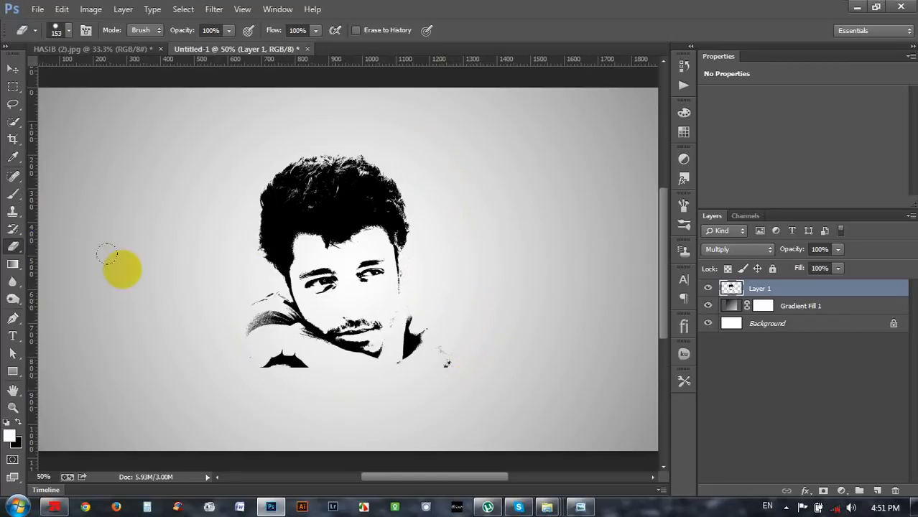
{"action": "left_click", "coordinate": [24, 72]}
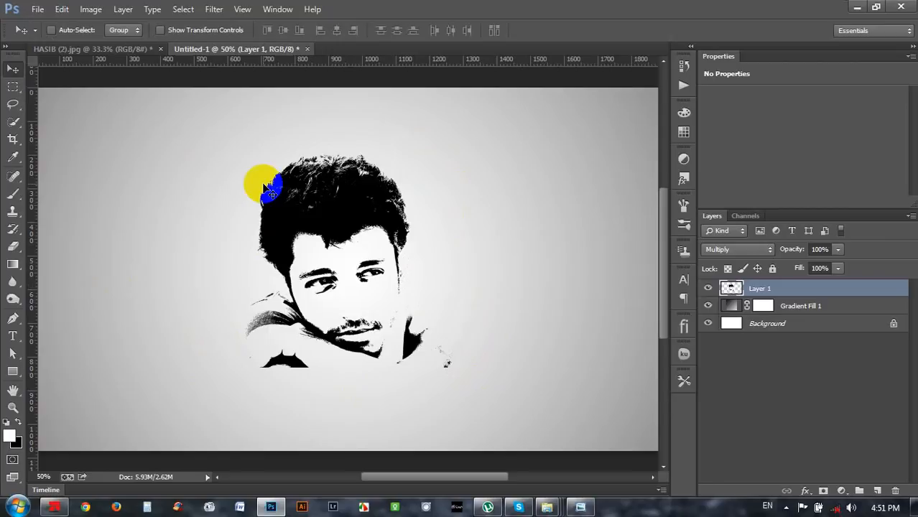
- Draw a circle about 873 px in diameter around the portrait with the Ellipse tool, undoing any extra ellipse
{"action": "key", "text": "ctrl+minus"}
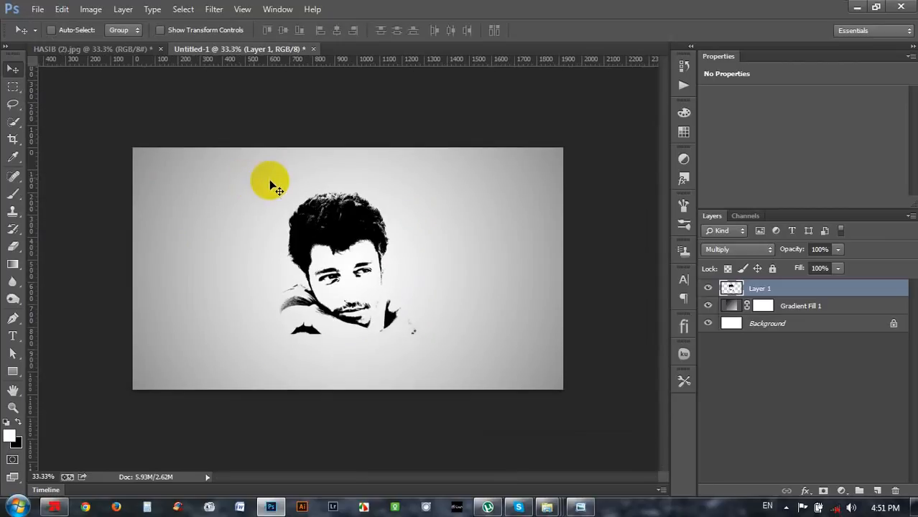
{"action": "left_click", "coordinate": [13, 372]}
{"action": "left_click", "coordinate": [71, 395]}
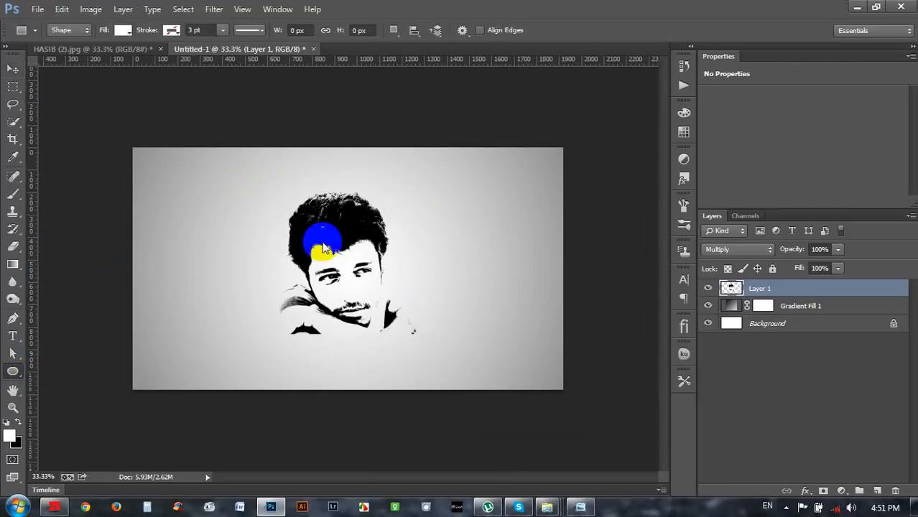
{"action": "left_click_drag", "start_coordinate": [249, 170], "coordinate": [439, 388]}
{"action": "left_click_drag", "start_coordinate": [369, 241], "coordinate": [256, 163]}
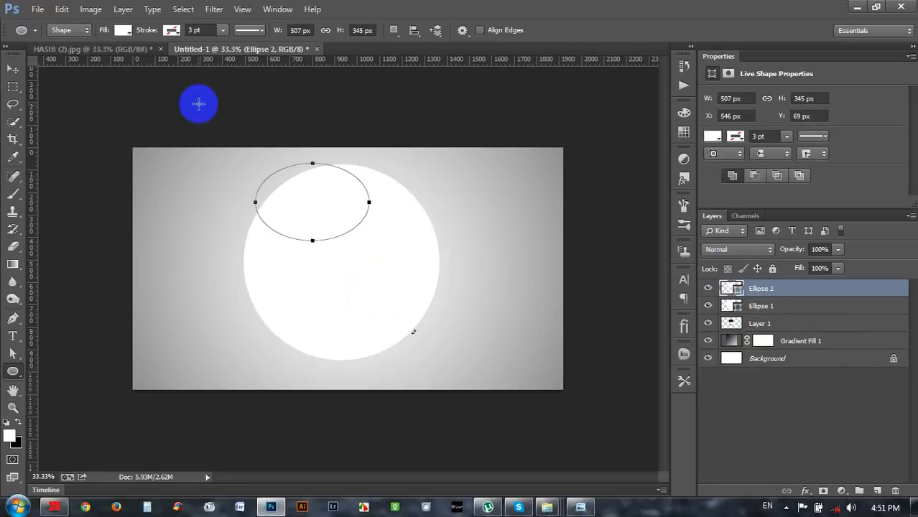
{"action": "key", "text": "ctrl+z"}
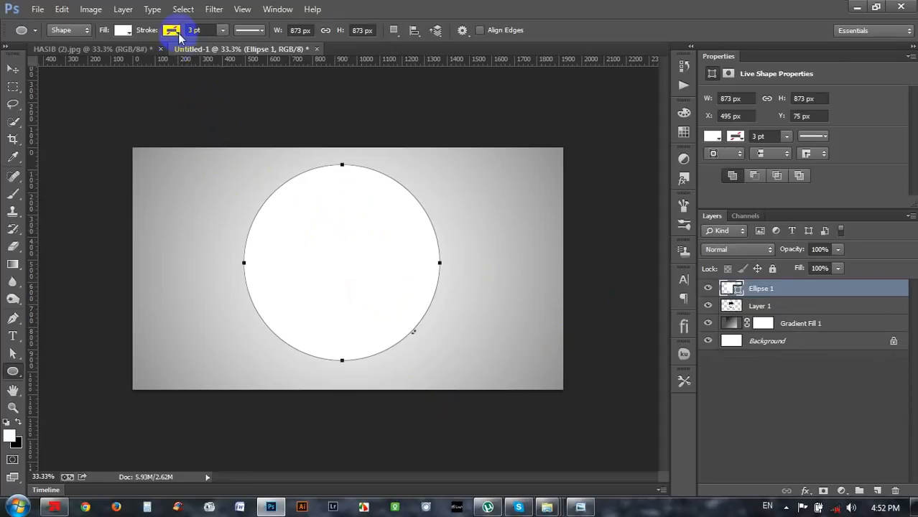
- Give the circle a solid black 10 pt stroke and no fill
{"action": "left_click", "coordinate": [173, 31]}
{"action": "left_click", "coordinate": [132, 95]}
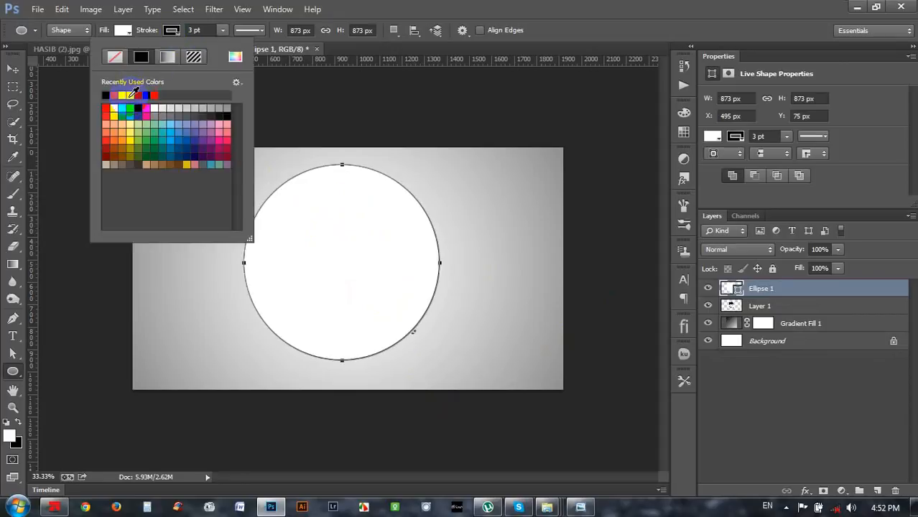
{"action": "left_click", "coordinate": [132, 33]}
{"action": "left_click", "coordinate": [133, 34]}
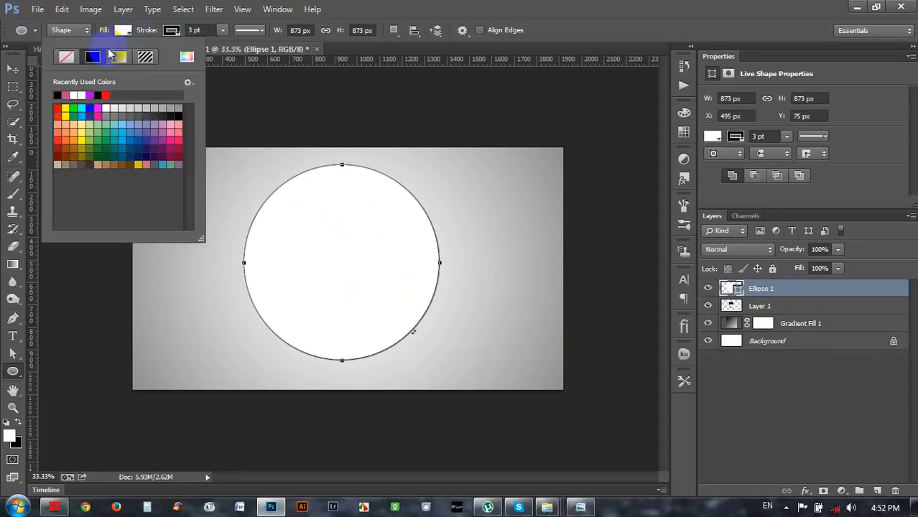
{"action": "left_click", "coordinate": [64, 59]}
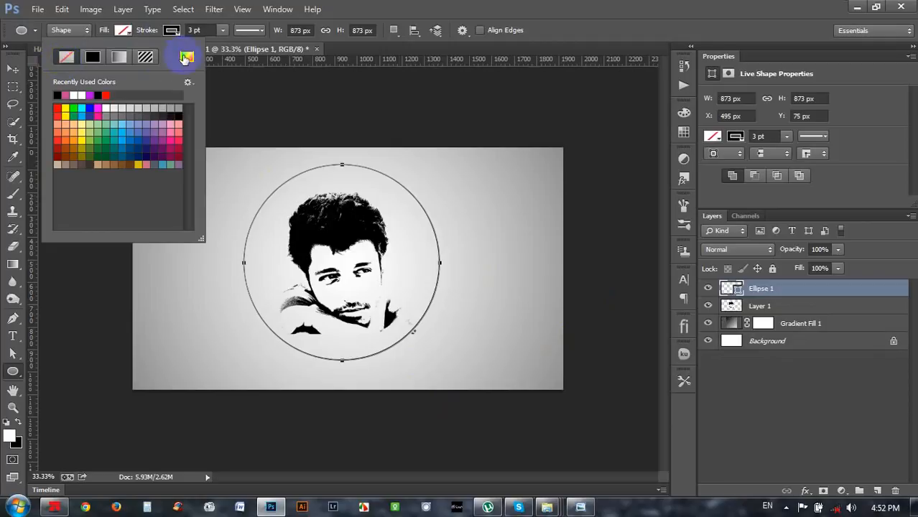
{"action": "left_click", "coordinate": [179, 28]}
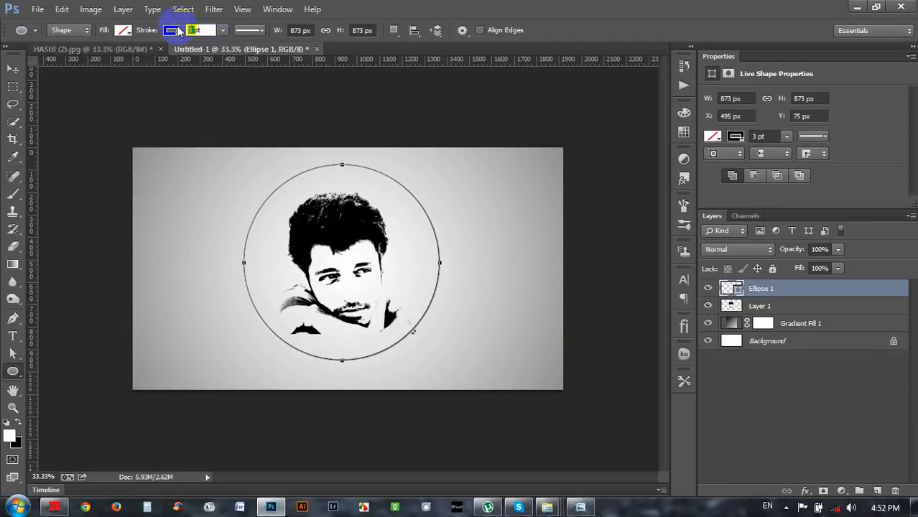
{"action": "key", "text": "Return"}
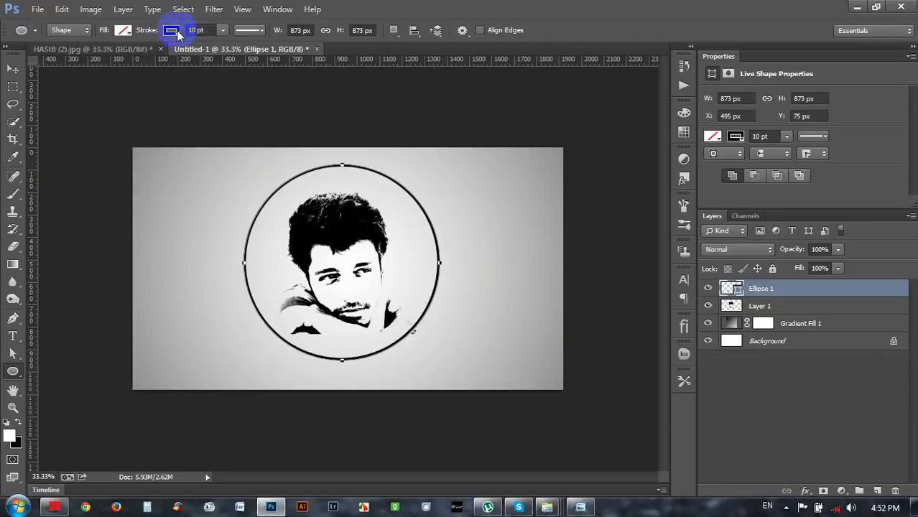
- Move the circle slightly down so that it frames the portrait evenly
{"action": "left_click", "coordinate": [13, 69]}
{"action": "mouse_move", "coordinate": [399, 207]}
{"action": "left_mouse_down"}
{"action": "mouse_move", "coordinate": [403, 220]}
{"action": "mouse_move", "coordinate": [397, 209]}
{"action": "left_mouse_up"}
{"action": "key", "text": "ctrl+t"}
{"action": "key", "text": "Return"}
- Thicken the circle's stroke to 25 pt
{"action": "left_click", "coordinate": [12, 372]}
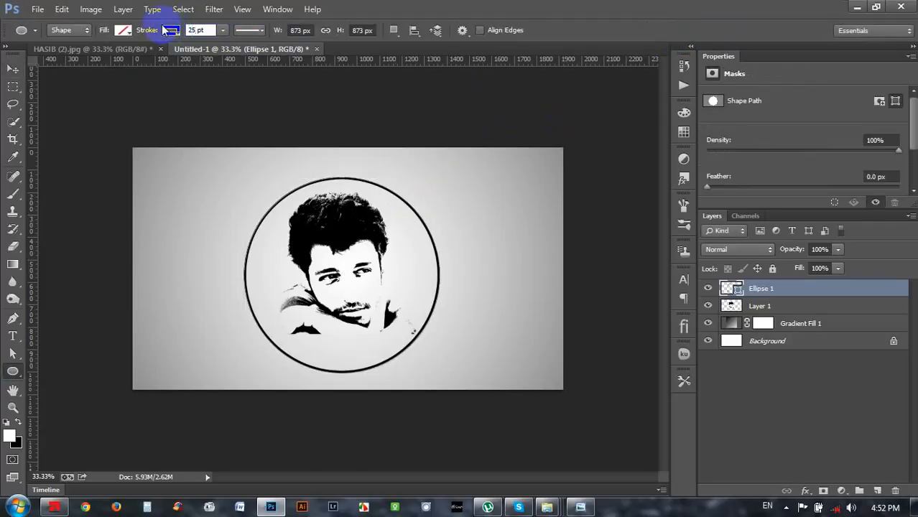
{"action": "key", "text": "Return"}
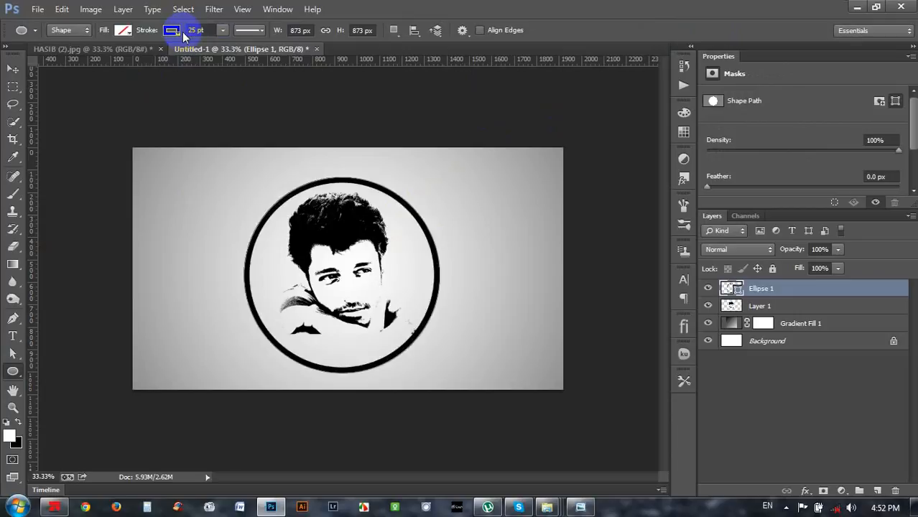
- Scale the circle and portrait layers together to about 82% and shift them slightly up
{"action": "left_click", "coordinate": [13, 68]}
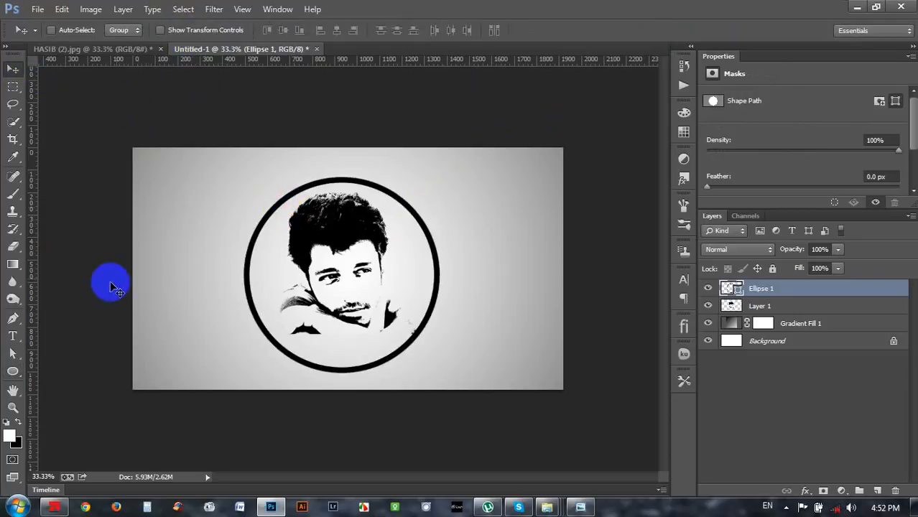
{"action": "key", "text": "ctrl+plus"}
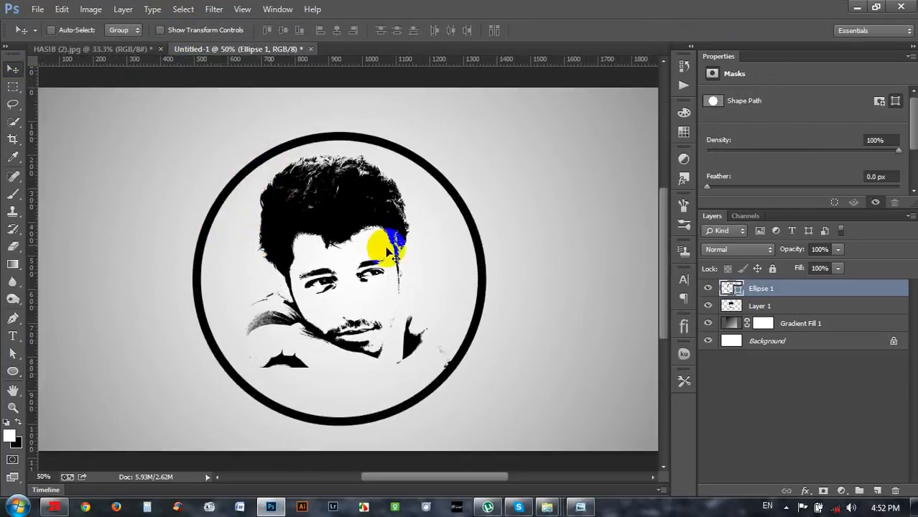
{"action": "left_click", "coordinate": [754, 308], "text": "shift"}
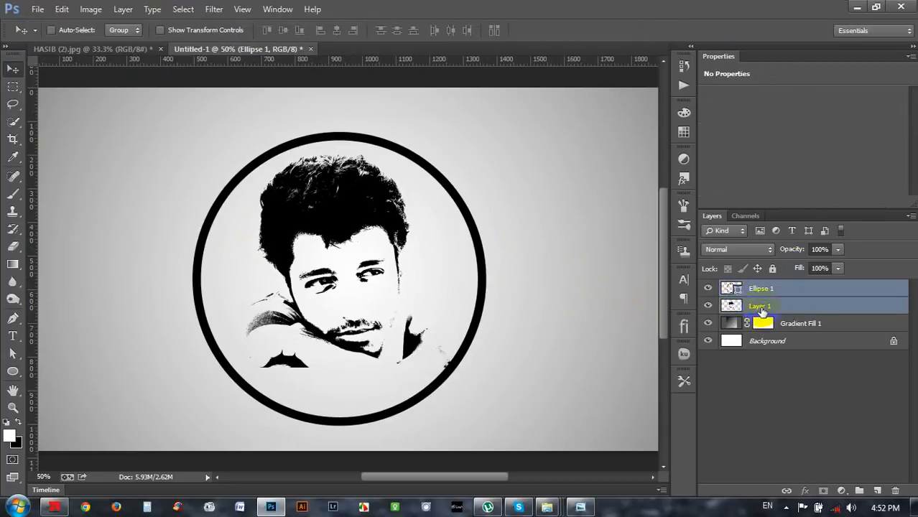
{"action": "key", "text": "ctrl+t"}
{"action": "left_click_drag", "start_coordinate": [485, 427], "coordinate": [454, 407]}
{"action": "left_click_drag", "start_coordinate": [433, 366], "coordinate": [432, 350]}
{"action": "key", "text": "Return"}
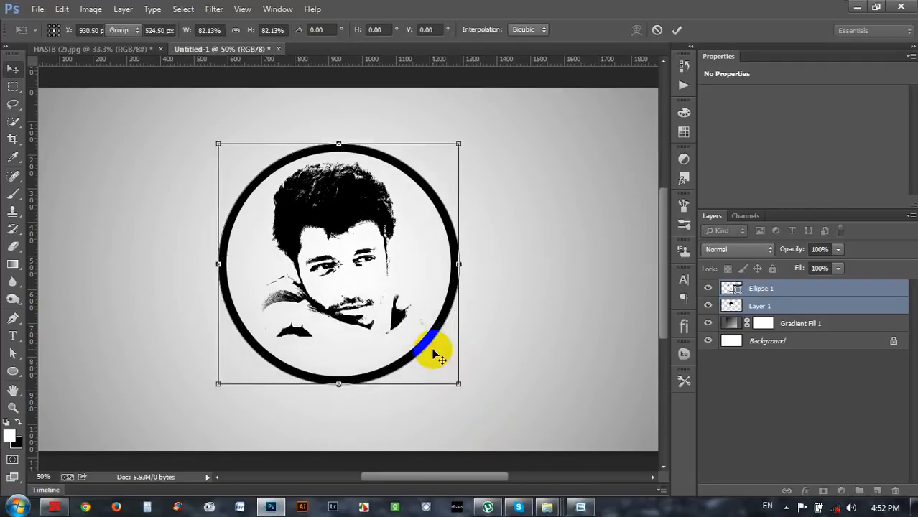
- Add black text "CREATIVE" in Nexa Bold 113 pt and move it onto the lower edge of the portrait
{"action": "key", "text": "t"}
{"action": "left_click", "coordinate": [10, 423]}
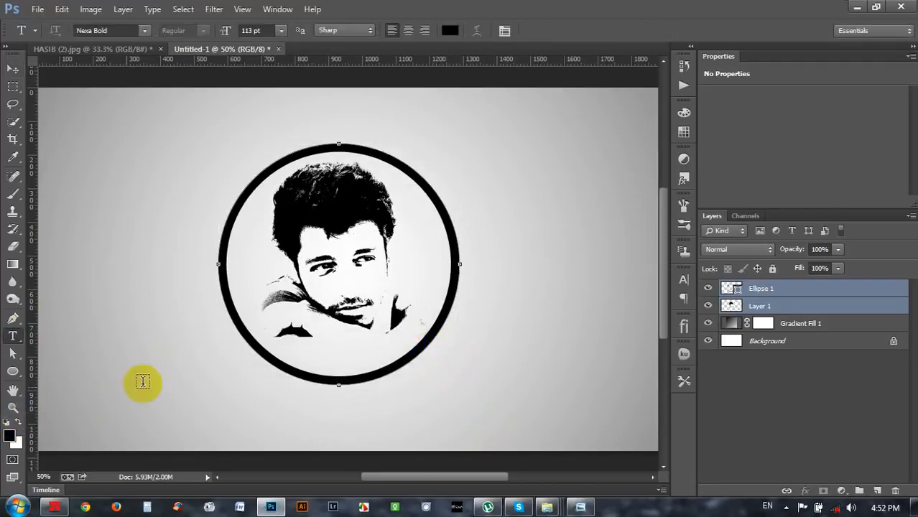
{"action": "left_click", "coordinate": [143, 382]}
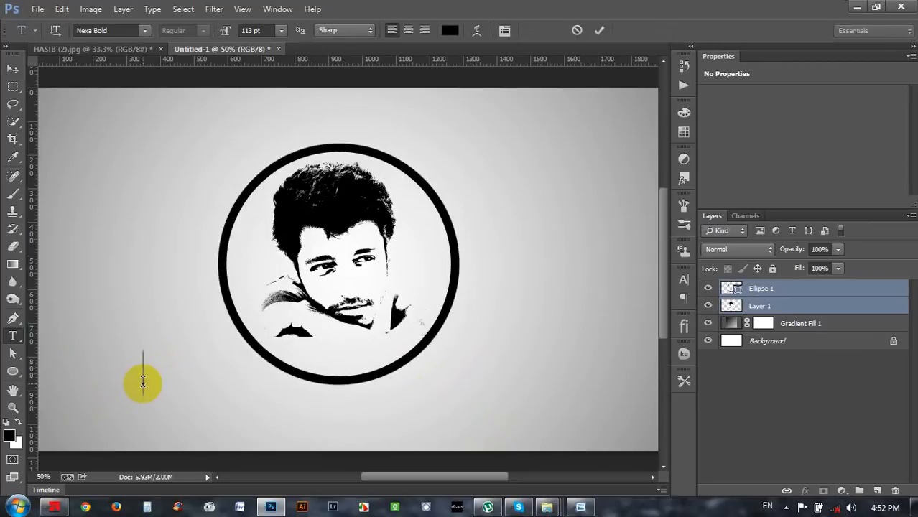
{"action": "type", "text": "CREATIVE"}
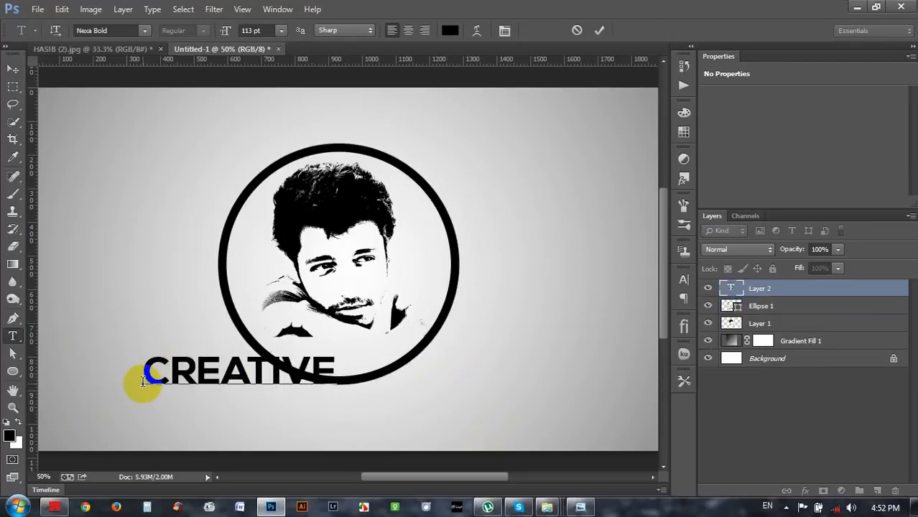
{"action": "left_click", "coordinate": [15, 68]}
{"action": "left_click_drag", "start_coordinate": [263, 245], "coordinate": [411, 257]}
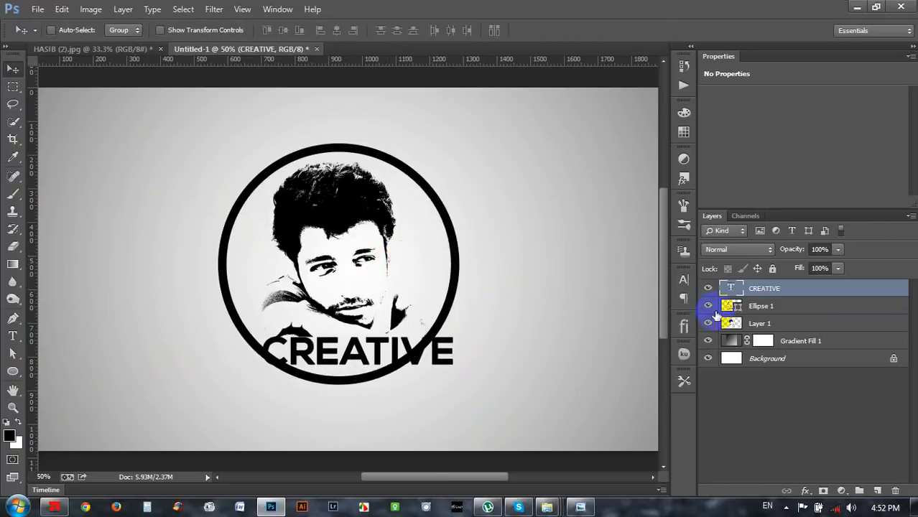
- Move the Ellipse 1 layer above the CREATIVE text layer and hide it
{"action": "left_click_drag", "start_coordinate": [752, 309], "coordinate": [751, 283]}
{"action": "left_click", "coordinate": [708, 288]}
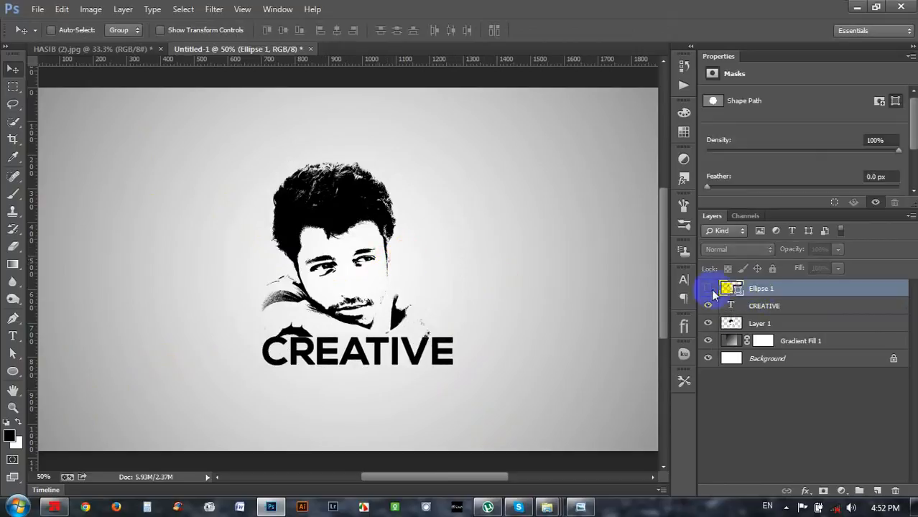
- Shift the CREATIVE text slightly to the right beneath the portrait and fine-tune its horizontal position
{"action": "left_click", "coordinate": [764, 306]}
{"action": "mouse_move", "coordinate": [424, 353]}
{"action": "left_mouse_down"}
{"action": "mouse_move", "coordinate": [427, 366]}
{"action": "mouse_move", "coordinate": [430, 350]}
{"action": "mouse_move", "coordinate": [438, 354]}
{"action": "left_mouse_up"}
{"action": "key", "text": "Left"}
{"action": "key", "text": "Left"}
{"action": "key", "text": "Left"}
{"action": "key", "text": "Left"}
{"action": "key", "text": "Left"}
{"action": "key", "text": "Left"}
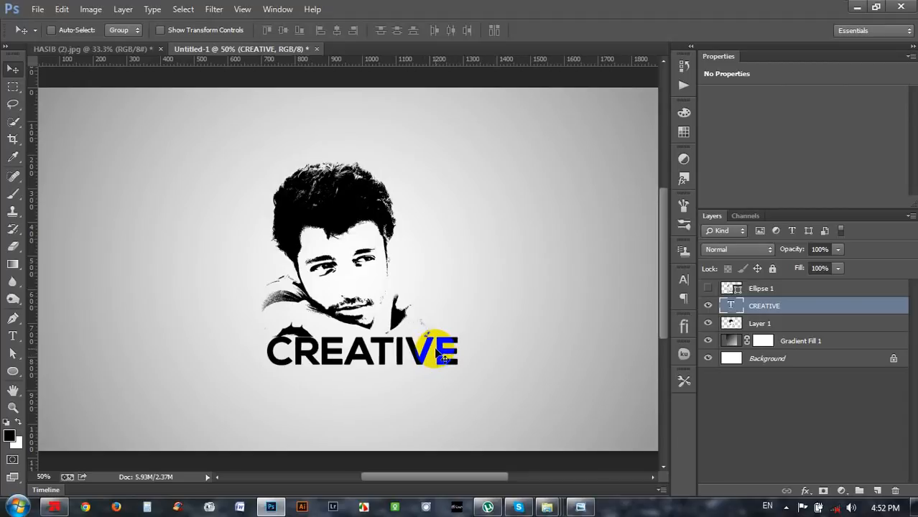
{"action": "key", "text": "Right"}
{"action": "key", "text": "Right"}
{"action": "key", "text": "Right"}
{"action": "key", "text": "Right"}
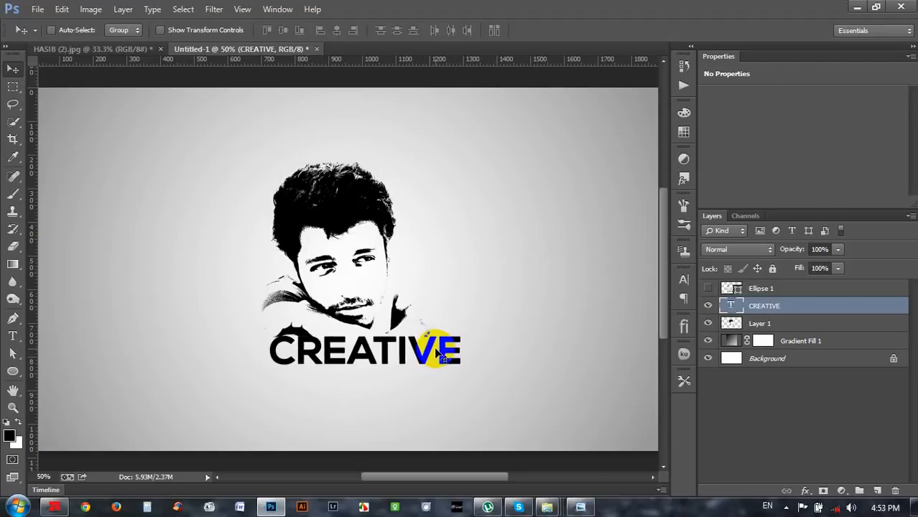
- Scale the CREATIVE text down proportionally to about 91% and position it under the portrait's shoulders
{"action": "key", "text": "ctrl+t"}
{"action": "left_click_drag", "start_coordinate": [463, 374], "coordinate": [435, 369]}
{"action": "left_click_drag", "start_coordinate": [270, 368], "coordinate": [258, 371]}
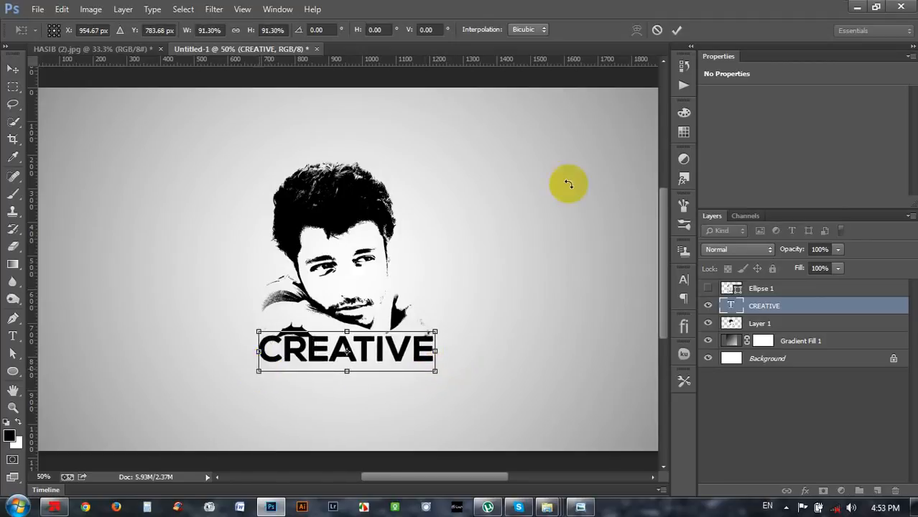
{"action": "left_click", "coordinate": [676, 29]}
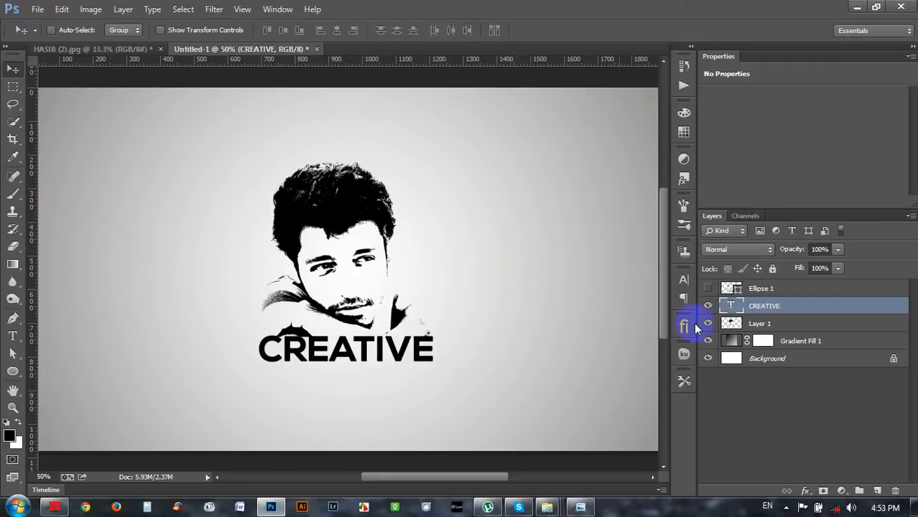
- Rotate the CREATIVE text and the portrait layer together by -15°
{"action": "left_click", "coordinate": [754, 324], "text": "shift"}
{"action": "key", "text": "ctrl+t"}
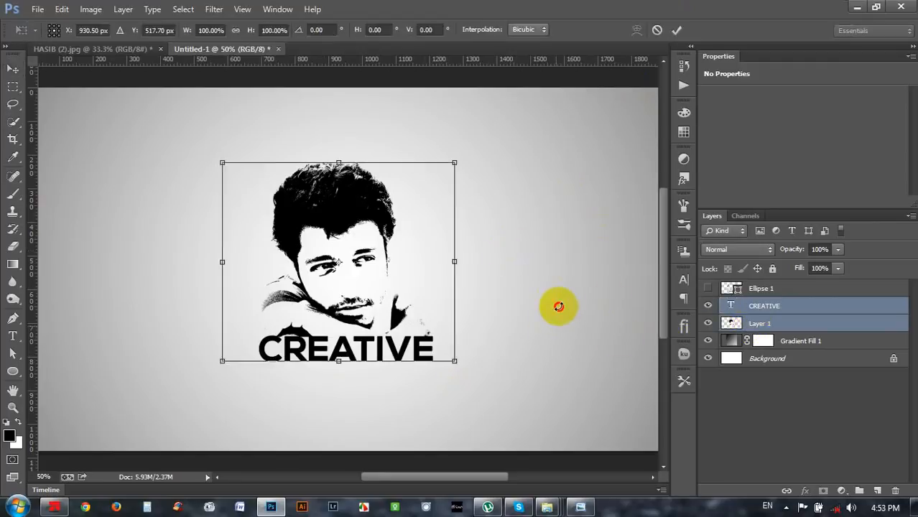
{"action": "left_click_drag", "start_coordinate": [557, 306], "coordinate": [560, 283]}
{"action": "key", "text": "Return"}
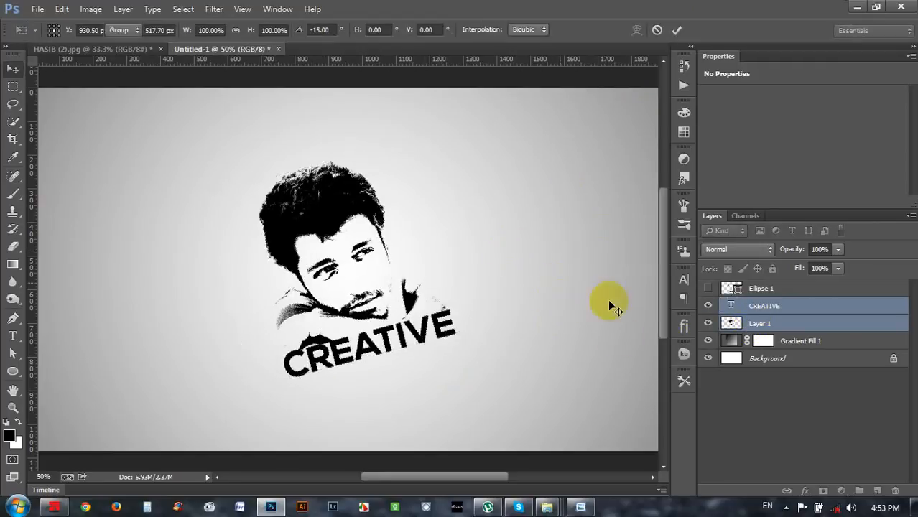
- Show the Ellipse 1 layer again and move the circle down and right around the tilted portrait and text
{"action": "left_click", "coordinate": [708, 288]}
{"action": "left_click", "coordinate": [761, 288]}
{"action": "left_click_drag", "start_coordinate": [406, 246], "coordinate": [420, 263]}
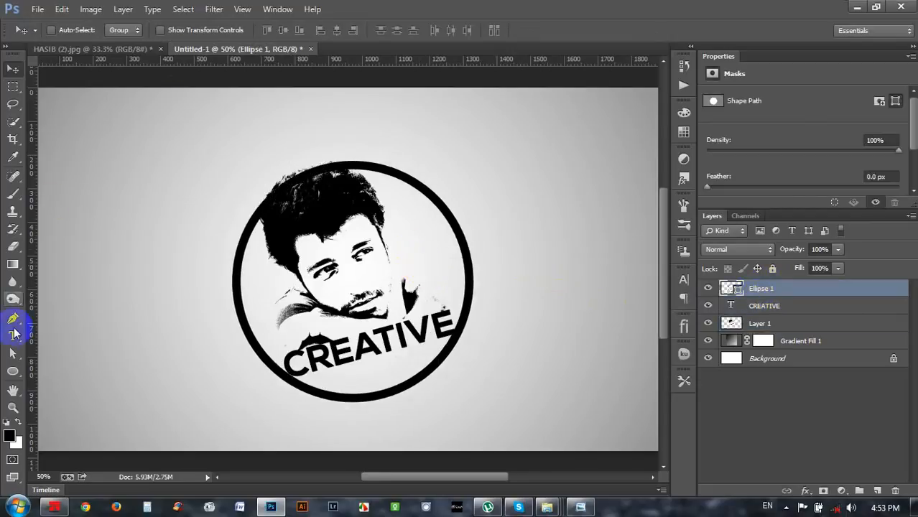
- Reduce the circle's stroke to 15 pt and shift the circle slightly up and left
{"action": "left_click", "coordinate": [13, 371]}
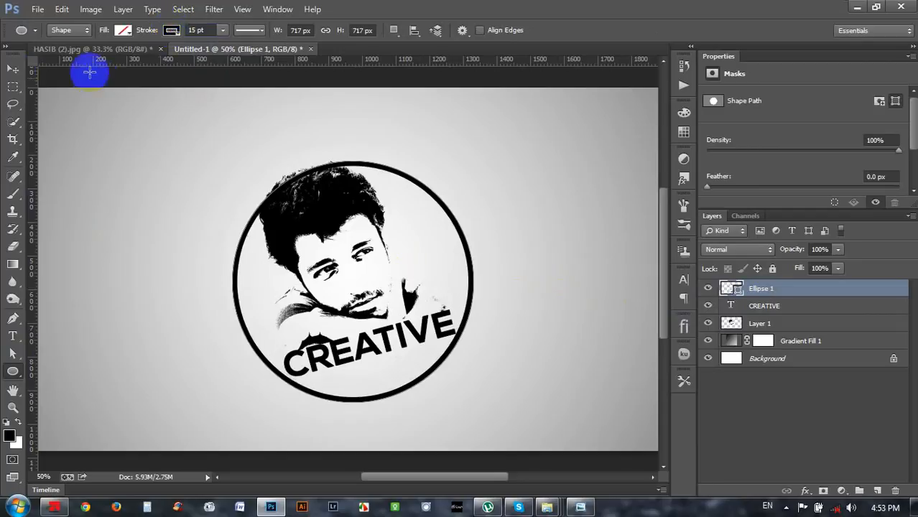
{"action": "left_click", "coordinate": [13, 68]}
{"action": "left_click_drag", "start_coordinate": [381, 236], "coordinate": [374, 231]}
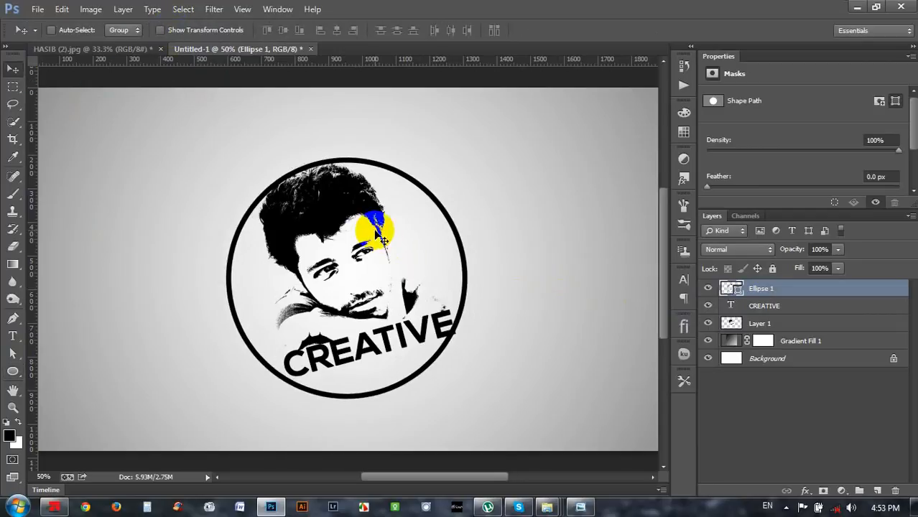
- Enlarge the circle proportionally about its centre so that it surrounds the portrait and the whole CREATIVE text
{"action": "key", "text": "ctrl+t"}
{"action": "left_click_drag", "start_coordinate": [467, 157], "coordinate": [492, 149]}
{"action": "left_click", "coordinate": [676, 31]}
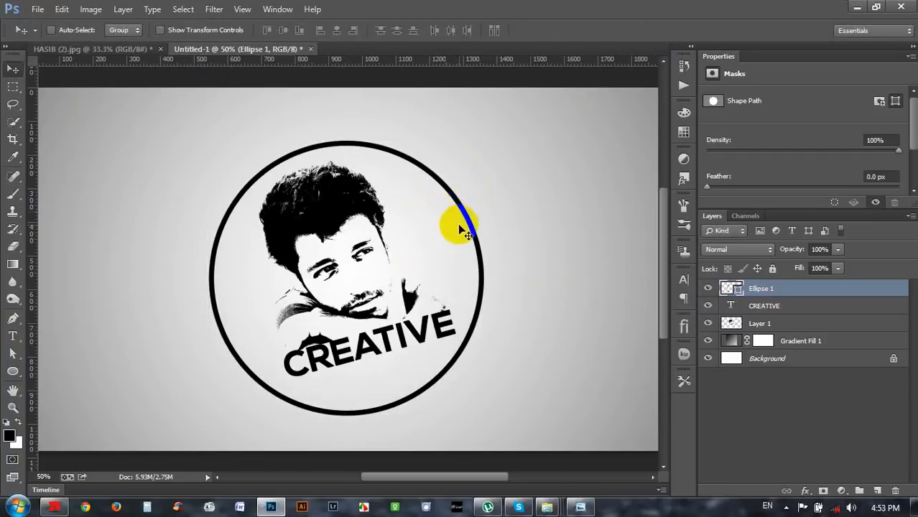
- Move the circle, text and portrait layers slightly up together and put them in one group
{"action": "key", "text": "ctrl+minus"}
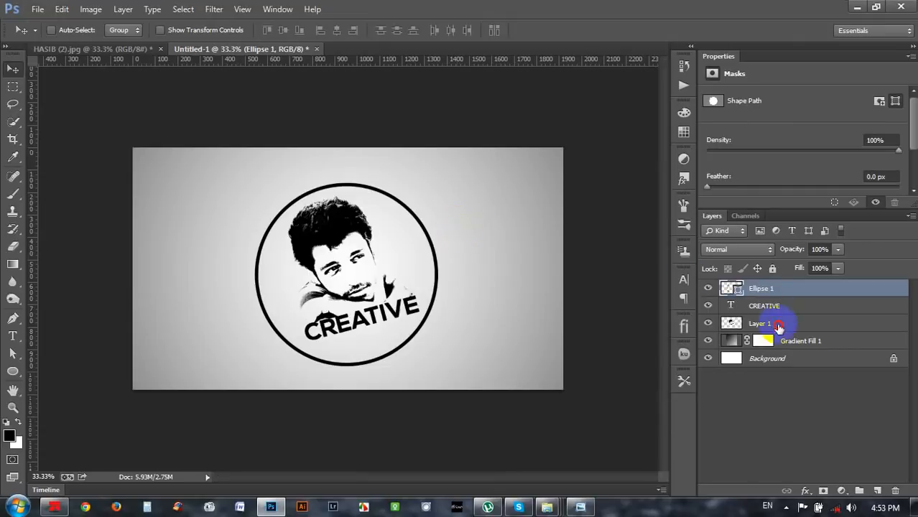
{"action": "left_click", "coordinate": [778, 324], "text": "shift"}
{"action": "left_click_drag", "start_coordinate": [424, 285], "coordinate": [430, 277]}
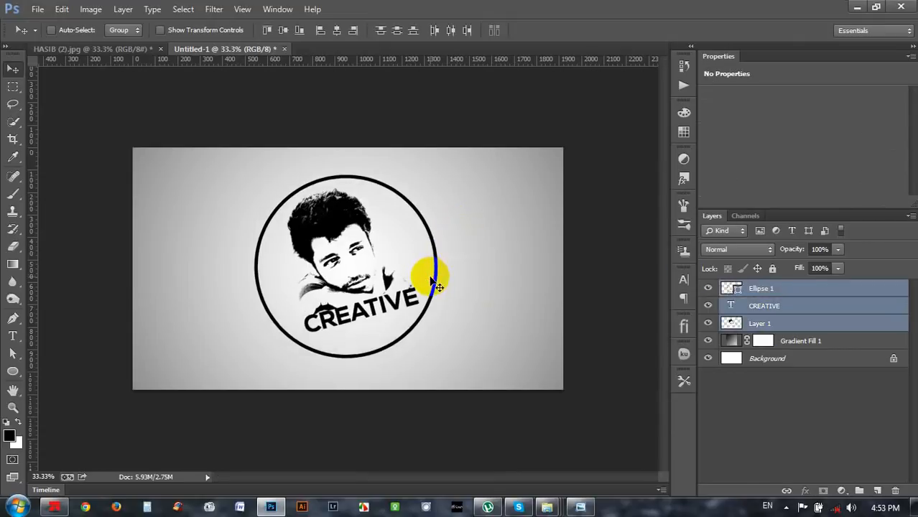
{"action": "key", "text": "ctrl+g"}
{"action": "key", "text": "ctrl+t"}
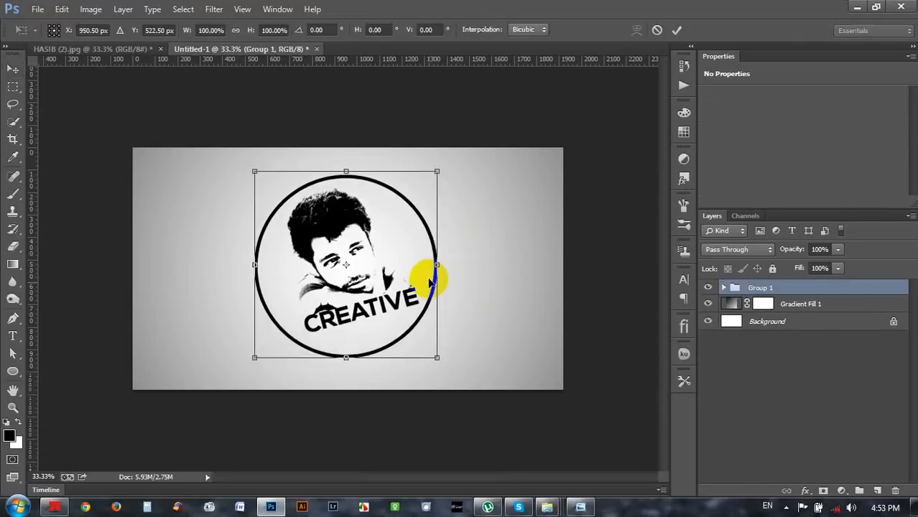
{"action": "left_click", "coordinate": [677, 31]}
- Centre the logo group on the canvas horizontally and vertically, with the whole canvas selected for alignment
{"action": "key", "text": "ctrl+a"}
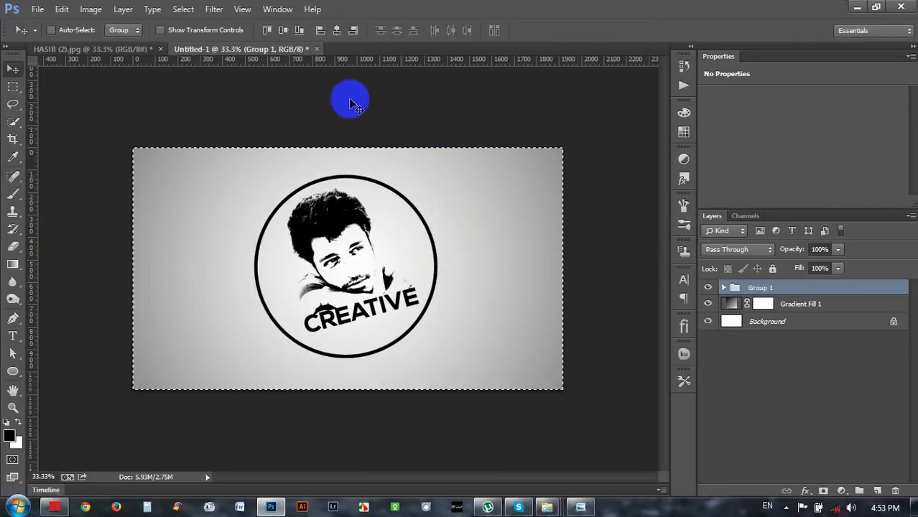
{"action": "left_click", "coordinate": [283, 31]}
{"action": "key", "text": "ctrl+d"}
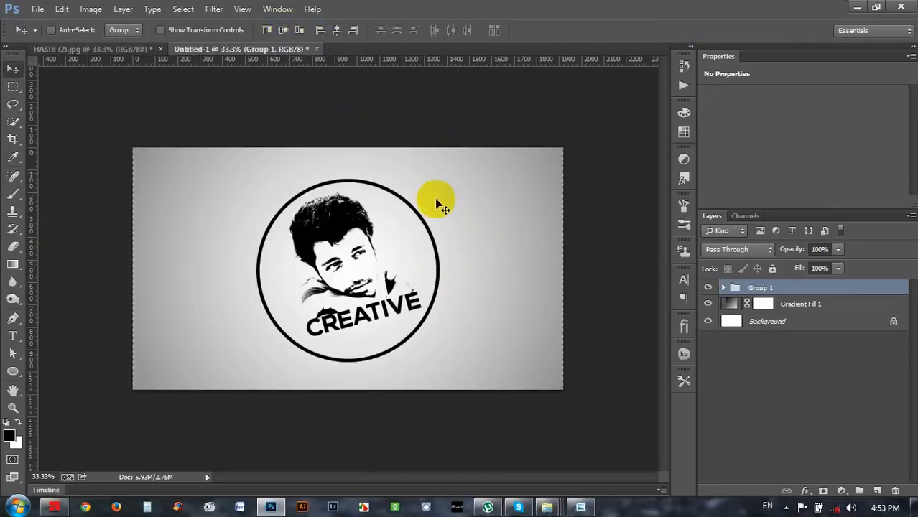
- Add a new layer above the logo group and set the Brush tool's foreground color to purple b61ad2
{"action": "key", "text": "ctrl+plus"}
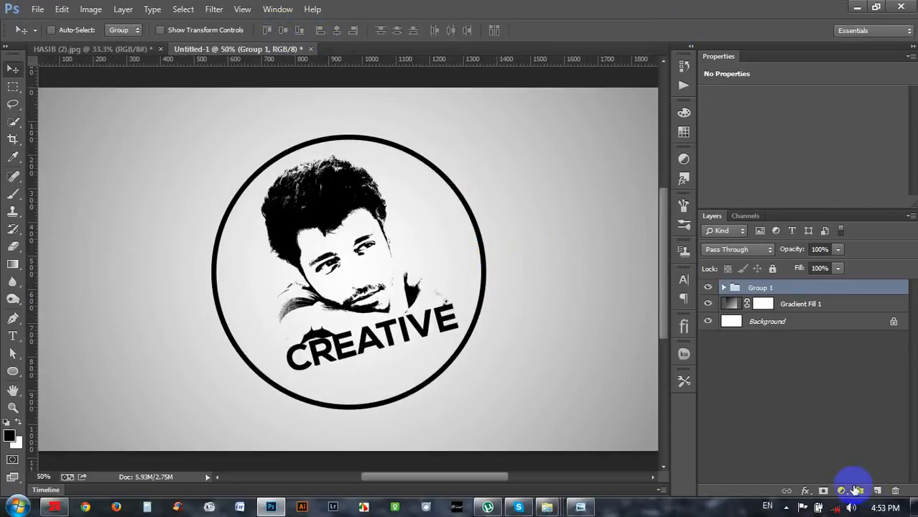
{"action": "left_click", "coordinate": [876, 490]}
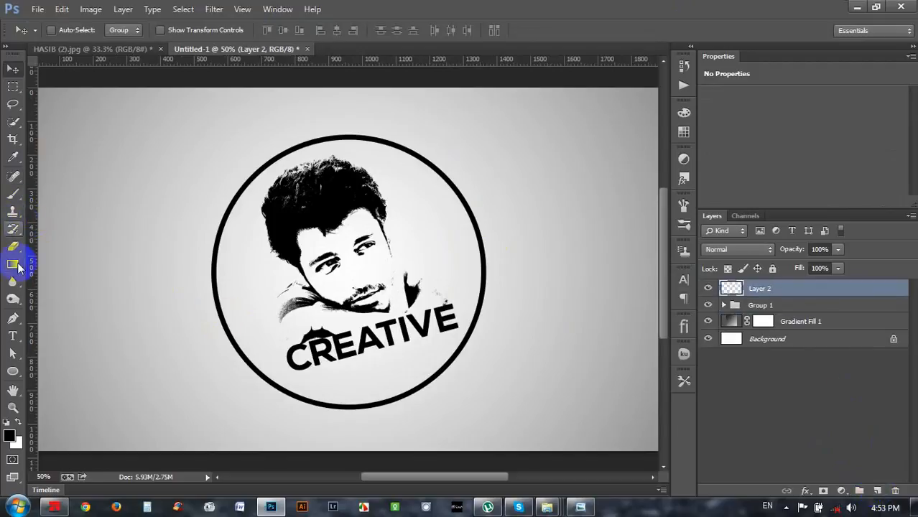
{"action": "left_click", "coordinate": [15, 194]}
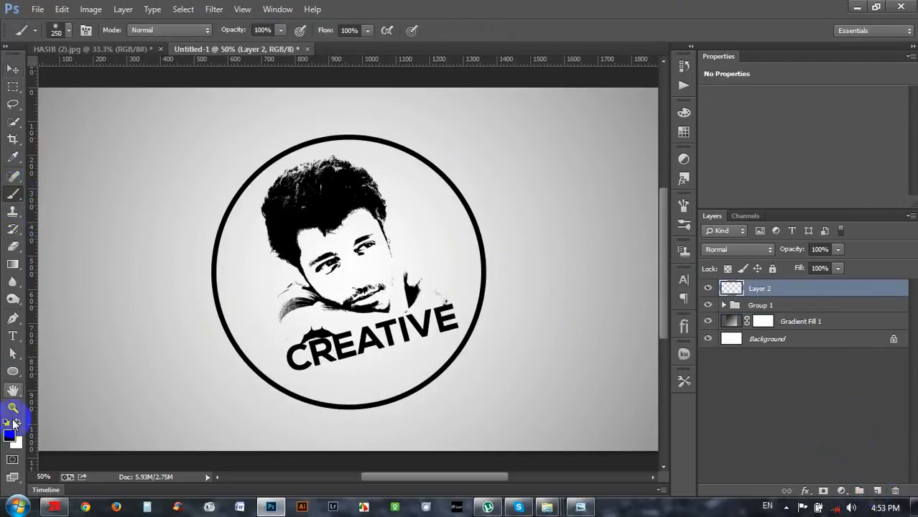
{"action": "left_click", "coordinate": [10, 436]}
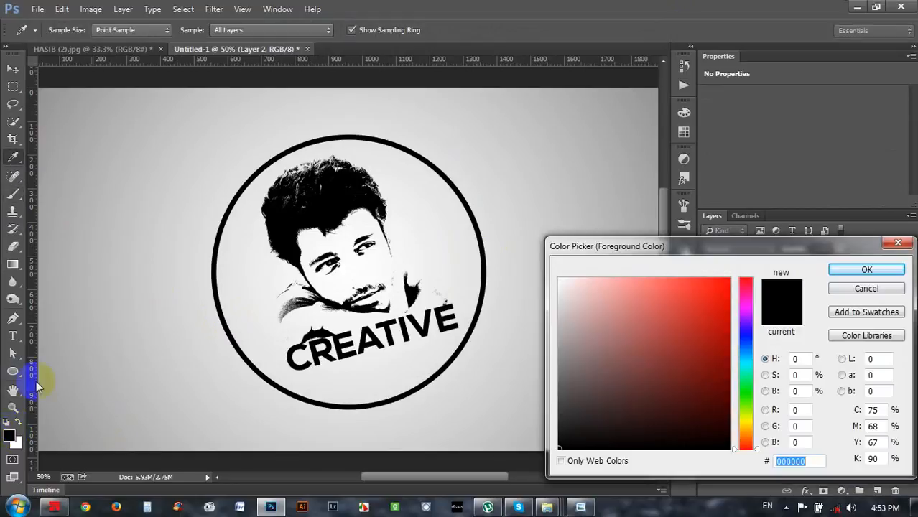
{"action": "left_click", "coordinate": [746, 311]}
{"action": "left_click_drag", "start_coordinate": [717, 298], "coordinate": [737, 276]}
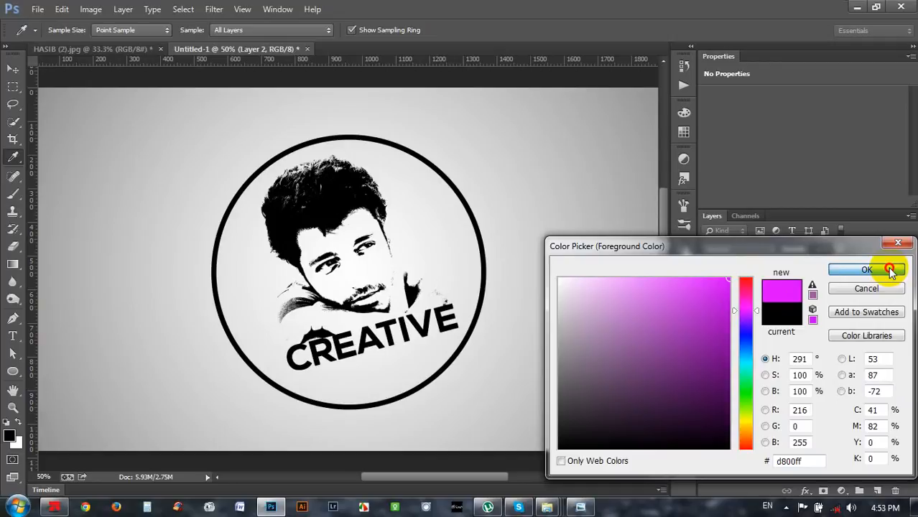
{"action": "left_click", "coordinate": [708, 309]}
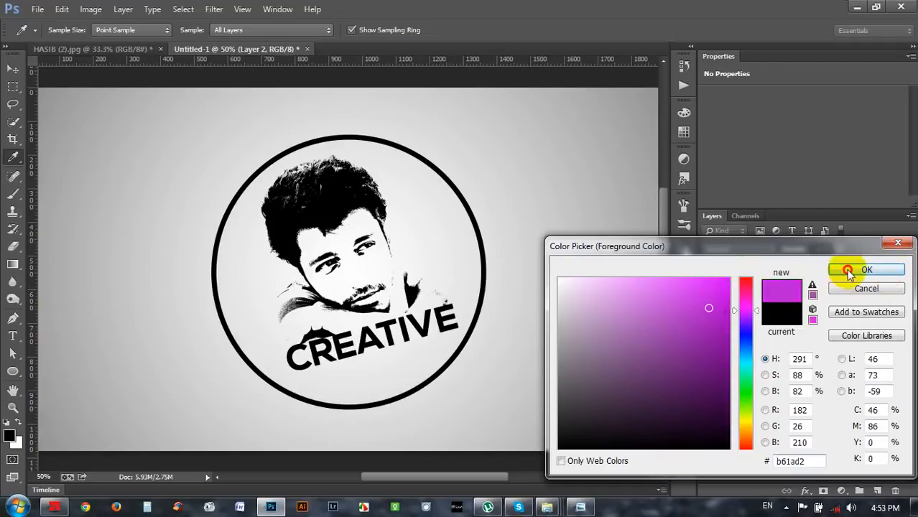
{"action": "left_click", "coordinate": [848, 271]}
- Enlarge the soft brush to 600 px and paint one purple spot over the left side of the logo
{"action": "key", "text": "bracketright"}
{"action": "key", "text": "bracketright"}
{"action": "key", "text": "bracketright"}
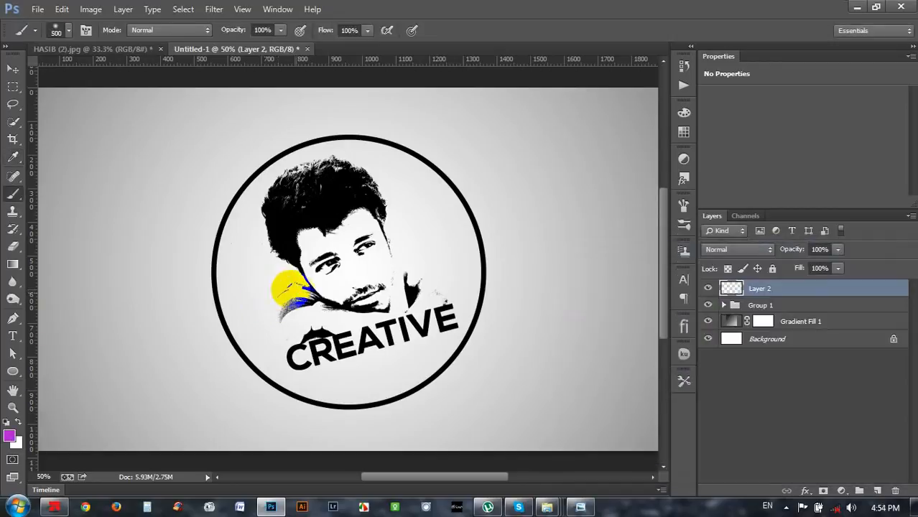
{"action": "left_click", "coordinate": [281, 285]}
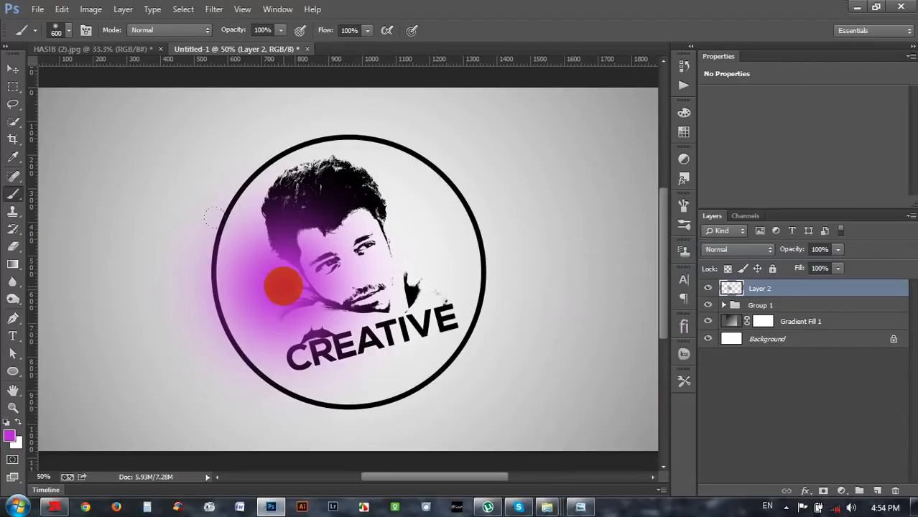
- Paint a white highlight with a 250 px soft brush inside the purple spot and set that layer's blend mode to Screen
{"action": "left_click", "coordinate": [17, 423]}
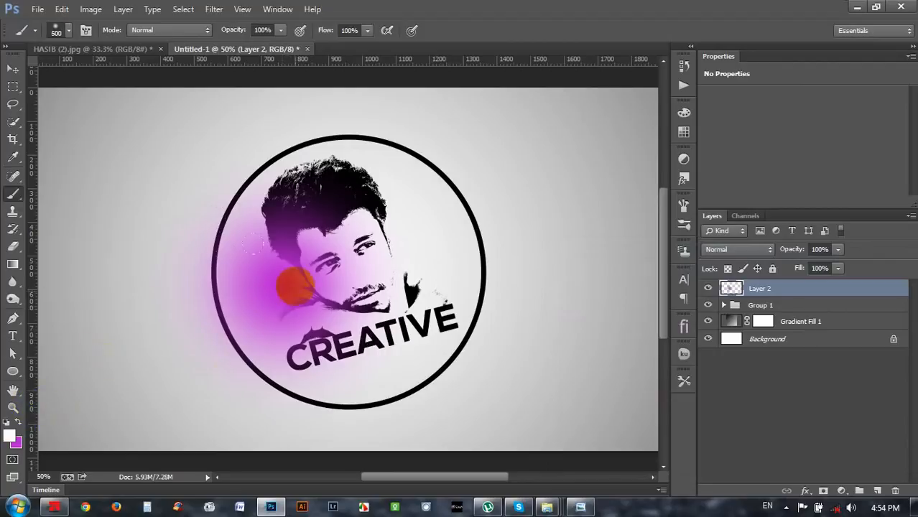
{"action": "left_click", "coordinate": [291, 288]}
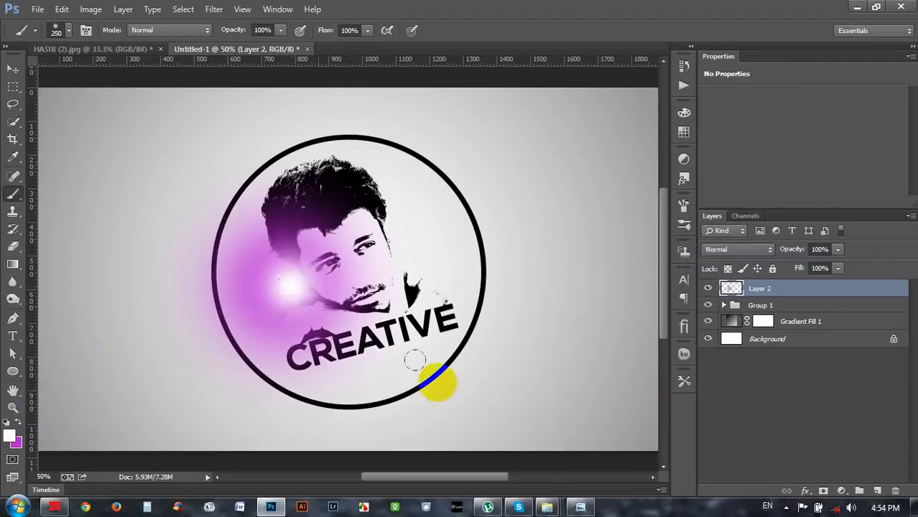
{"action": "left_click", "coordinate": [747, 251]}
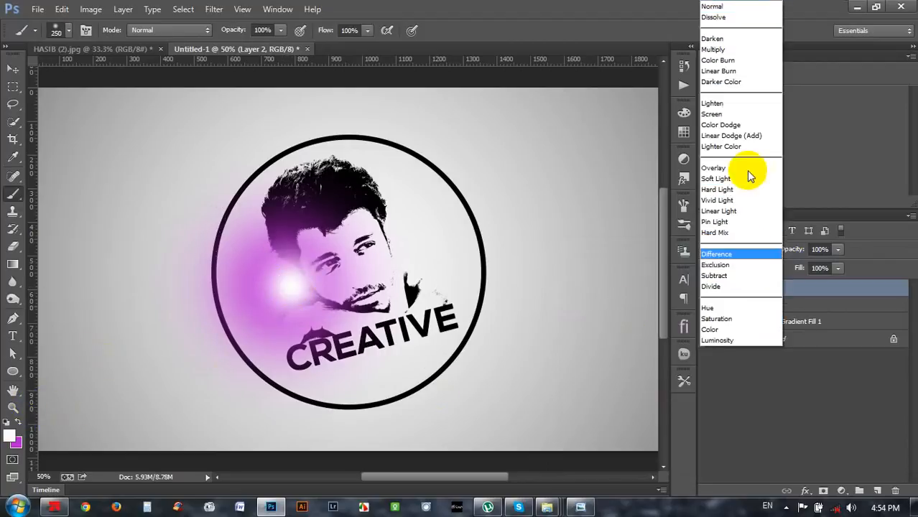
{"action": "left_click", "coordinate": [722, 114]}
- Duplicate the glow layer, placing the copy over the logo's right side and scaling it down
{"action": "left_click", "coordinate": [14, 72]}
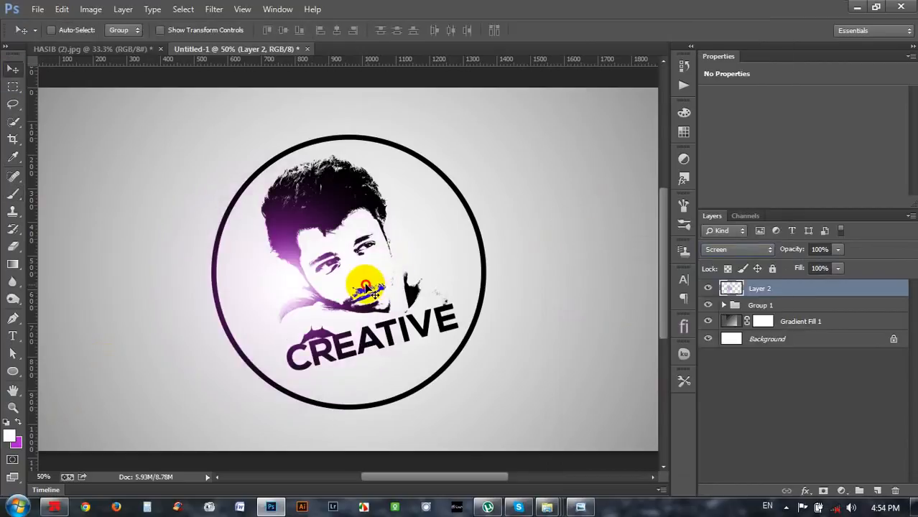
{"action": "mouse_move", "coordinate": [368, 288]}
{"action": "left_mouse_down"}
{"action": "mouse_move", "coordinate": [375, 273]}
{"action": "mouse_move", "coordinate": [370, 282]}
{"action": "mouse_move", "coordinate": [402, 348]}
{"action": "mouse_move", "coordinate": [335, 293]}
{"action": "mouse_move", "coordinate": [472, 321]}
{"action": "mouse_move", "coordinate": [497, 302]}
{"action": "mouse_move", "coordinate": [472, 288]}
{"action": "mouse_move", "coordinate": [480, 291]}
{"action": "left_mouse_up"}
{"action": "key", "text": "ctrl+j"}
{"action": "key", "text": "ctrl+t"}
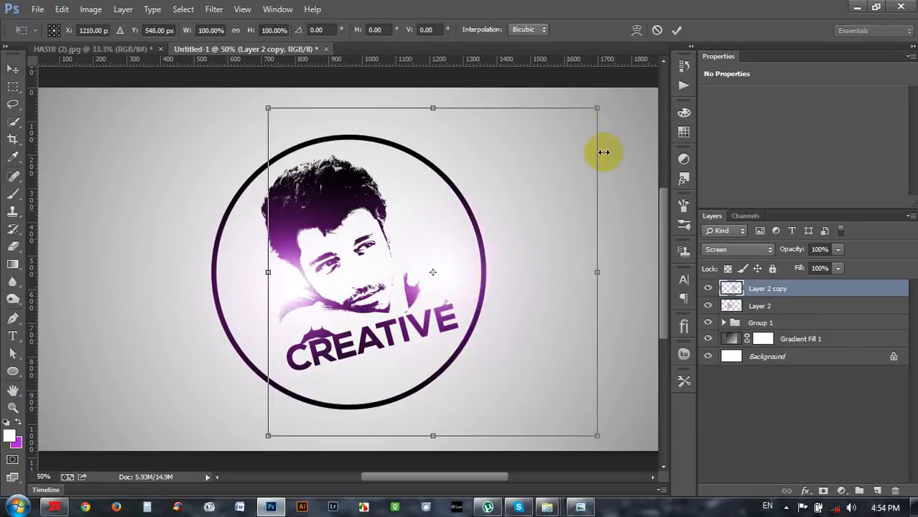
{"action": "left_click_drag", "start_coordinate": [607, 106], "coordinate": [501, 219]}
{"action": "left_click_drag", "start_coordinate": [436, 275], "coordinate": [480, 255]}
{"action": "key", "text": "Return"}
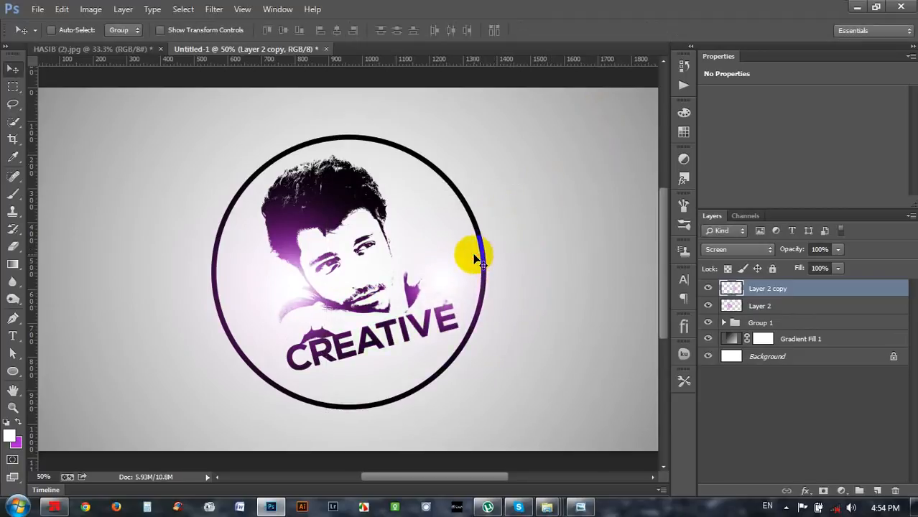
- Expand the logo group, load the Ellipse 1 circle as a selection and add a new layer above it
{"action": "key", "text": "ctrl+minus"}
{"action": "key", "text": "ctrl+plus"}
{"action": "key", "text": "ctrl+minus"}
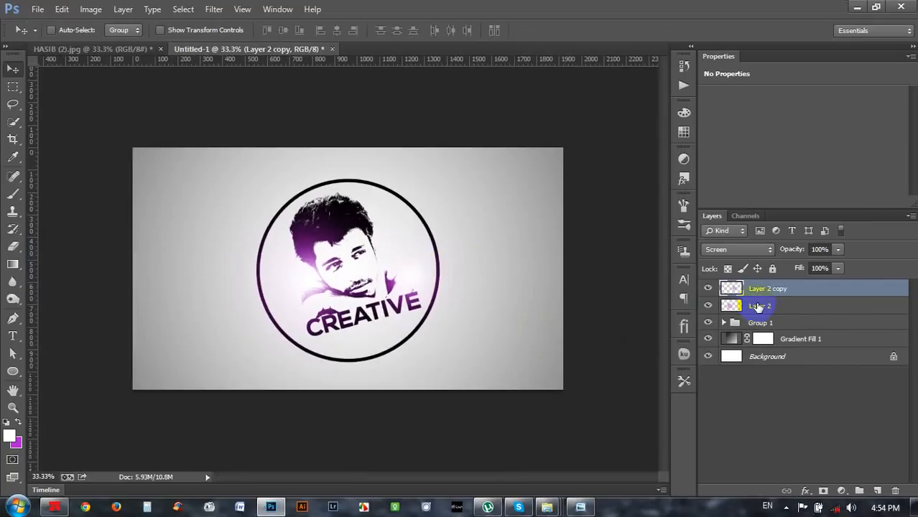
{"action": "left_click", "coordinate": [724, 323]}
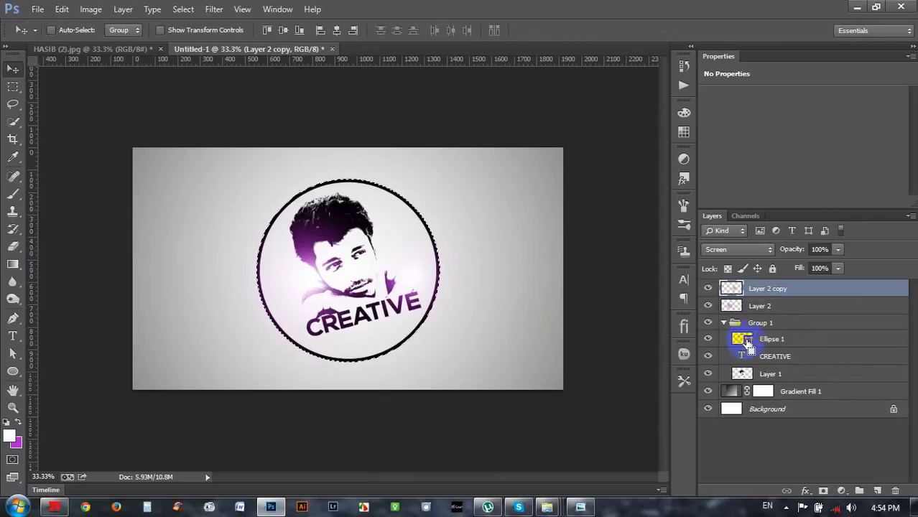
{"action": "key", "text": "ctrl+plus"}
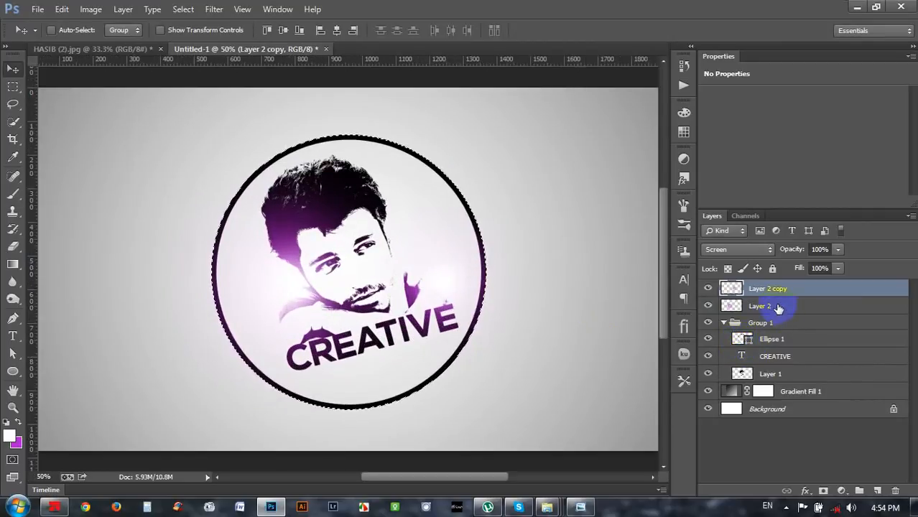
{"action": "left_click", "coordinate": [775, 340]}
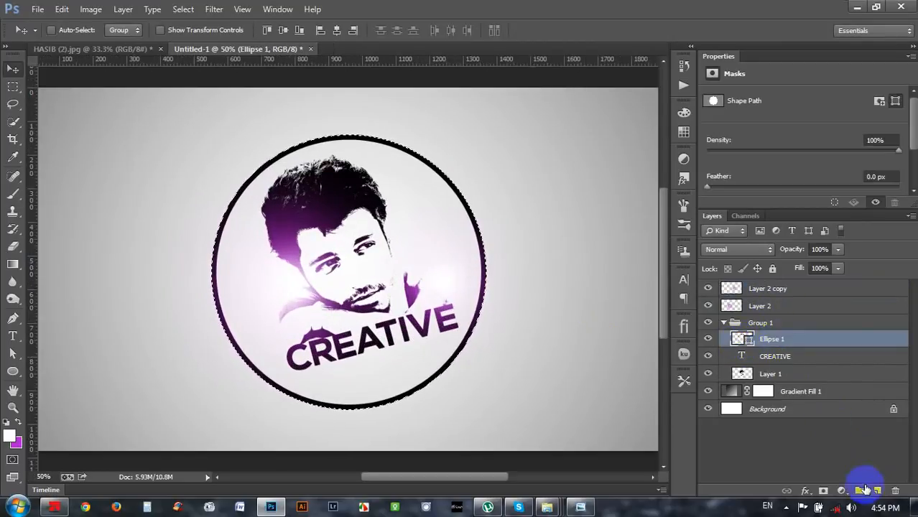
{"action": "left_click", "coordinate": [876, 492]}
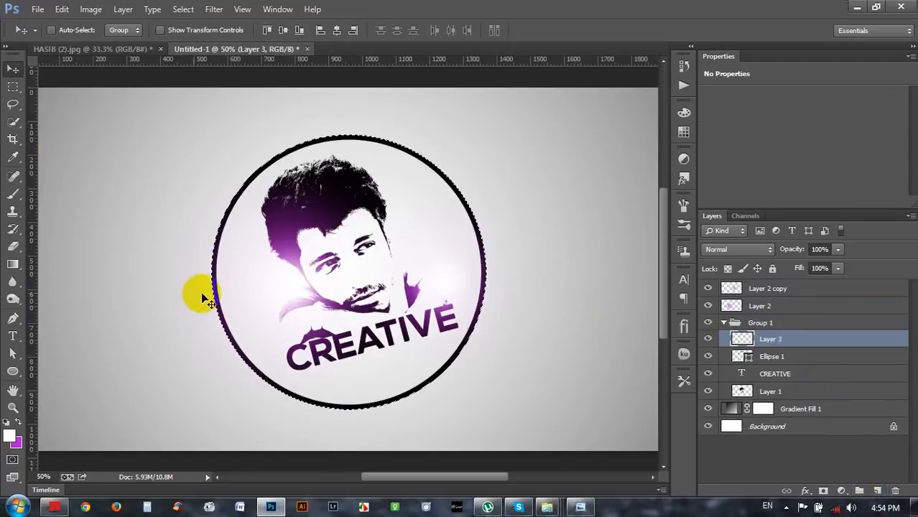
- Paint soft purple around the inside edge of the circle selection with a 600 px brush and deselect
{"action": "left_click", "coordinate": [12, 156]}
{"action": "left_click", "coordinate": [18, 423]}
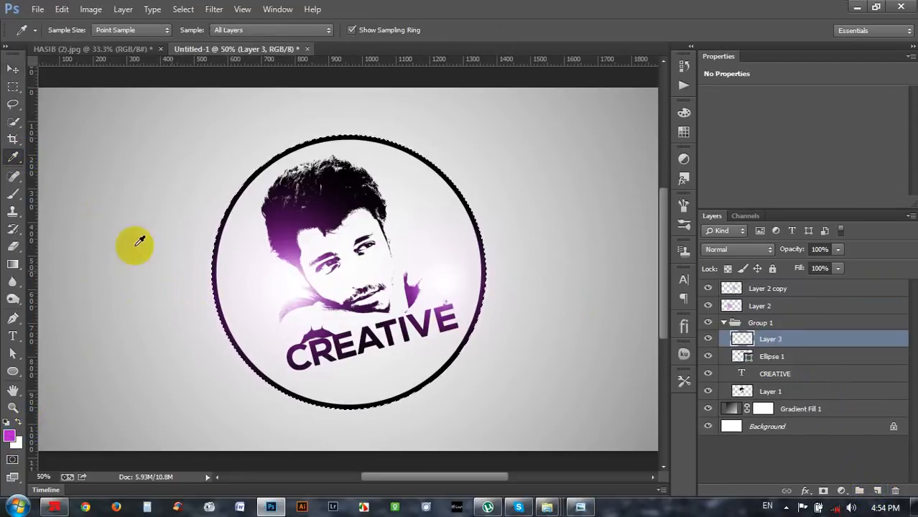
{"action": "left_click", "coordinate": [13, 196]}
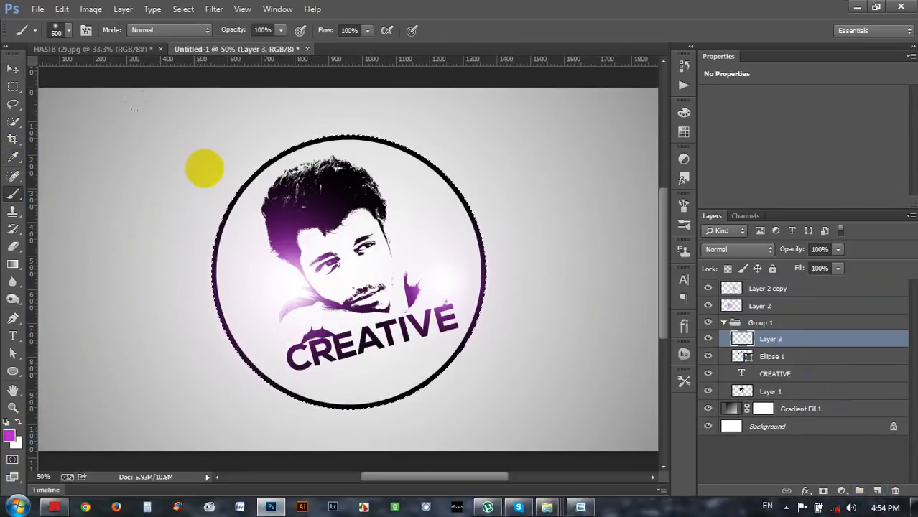
{"action": "mouse_move", "coordinate": [191, 173]}
{"action": "left_mouse_down"}
{"action": "mouse_move", "coordinate": [156, 253]}
{"action": "mouse_move", "coordinate": [164, 325]}
{"action": "mouse_move", "coordinate": [182, 374]}
{"action": "mouse_move", "coordinate": [229, 424]}
{"action": "mouse_move", "coordinate": [309, 457]}
{"action": "mouse_move", "coordinate": [405, 446]}
{"action": "mouse_move", "coordinate": [484, 410]}
{"action": "mouse_move", "coordinate": [526, 360]}
{"action": "mouse_move", "coordinate": [546, 258]}
{"action": "mouse_move", "coordinate": [513, 167]}
{"action": "mouse_move", "coordinate": [468, 120]}
{"action": "mouse_move", "coordinate": [358, 56]}
{"action": "mouse_move", "coordinate": [231, 77]}
{"action": "mouse_move", "coordinate": [215, 93]}
{"action": "left_mouse_up"}
{"action": "key", "text": "ctrl+d"}
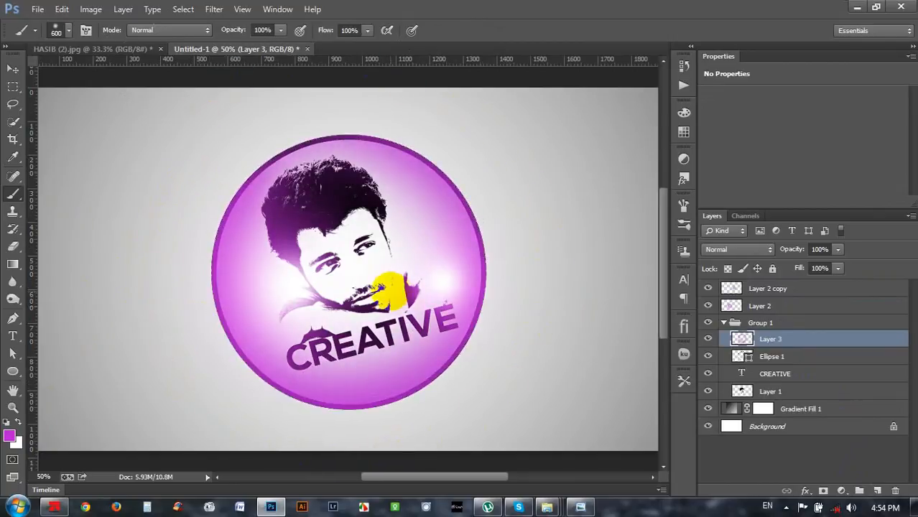
- Set the new purple layer's blend mode to Screen and place it below the Ellipse 1 layer
{"action": "left_click", "coordinate": [761, 249]}
{"action": "left_click", "coordinate": [723, 115]}
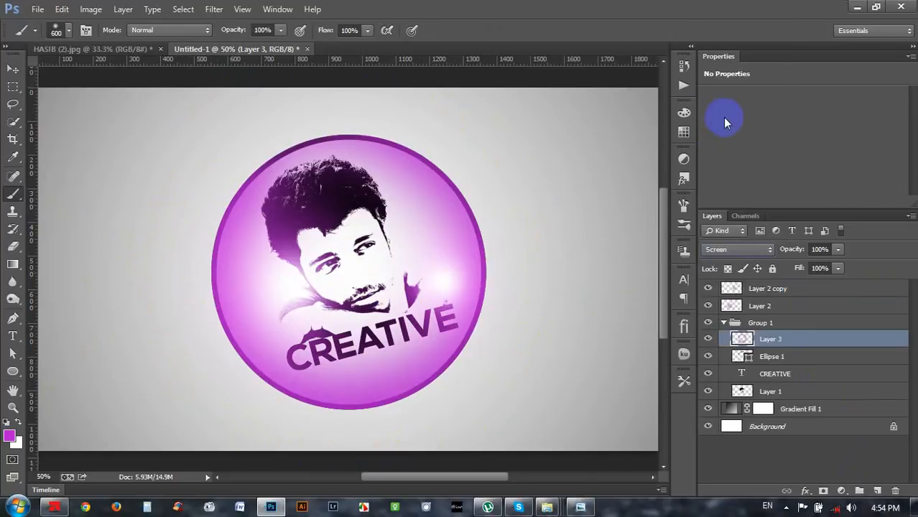
{"action": "left_click_drag", "start_coordinate": [793, 336], "coordinate": [785, 365]}
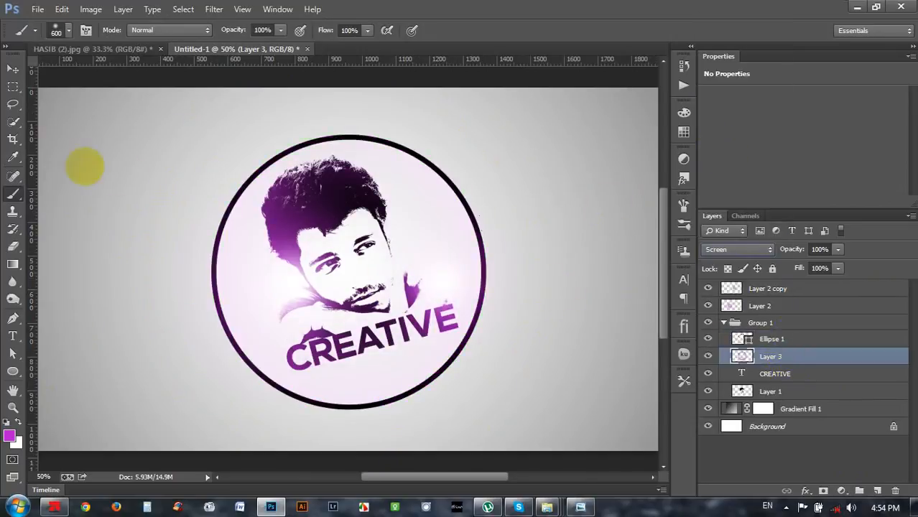
- Switch the foreground color to white, load the circle as a selection and try white strokes on Layer 3, undoing them
{"action": "left_click", "coordinate": [20, 424]}
{"action": "mouse_move", "coordinate": [215, 431]}
{"action": "left_mouse_down"}
{"action": "mouse_move", "coordinate": [385, 470]}
{"action": "mouse_move", "coordinate": [463, 451]}
{"action": "mouse_move", "coordinate": [461, 444]}
{"action": "mouse_move", "coordinate": [527, 449]}
{"action": "left_mouse_up"}
{"action": "key", "text": "ctrl+z"}
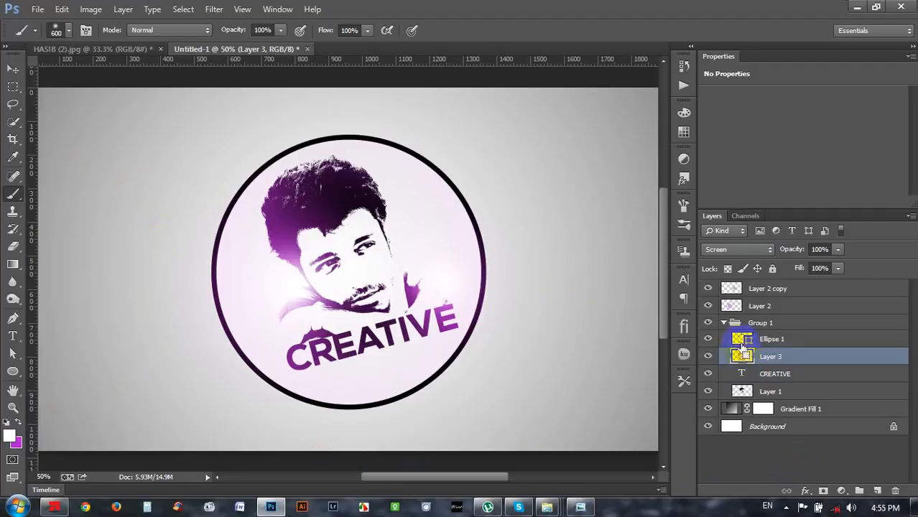
{"action": "left_click", "coordinate": [741, 343], "text": "ctrl"}
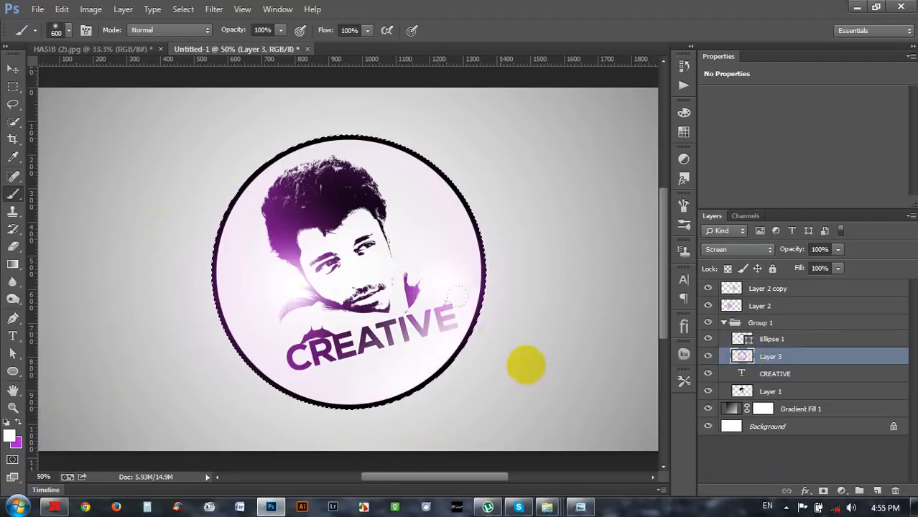
{"action": "key", "text": "ctrl+z"}
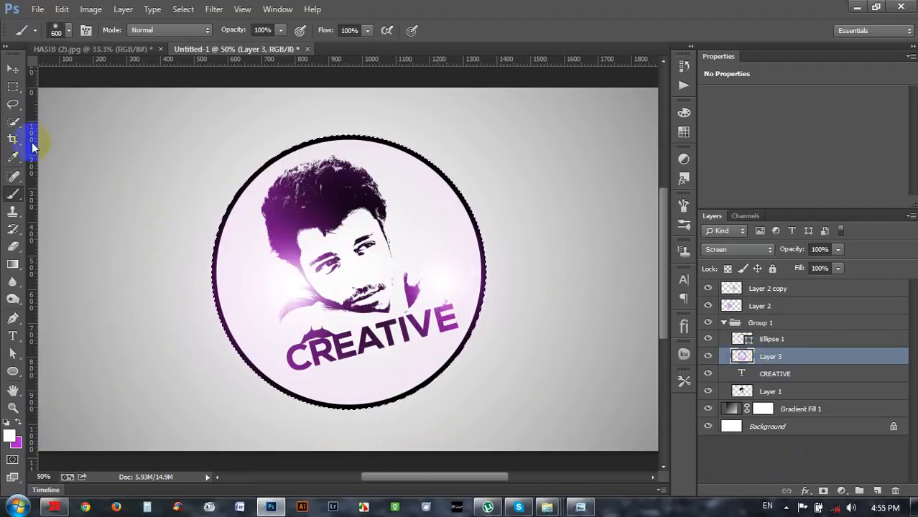
- Add a new layer above Layer 3 and paint soft white over the logo's top and left side with a 900 px brush
{"action": "left_click", "coordinate": [877, 490]}
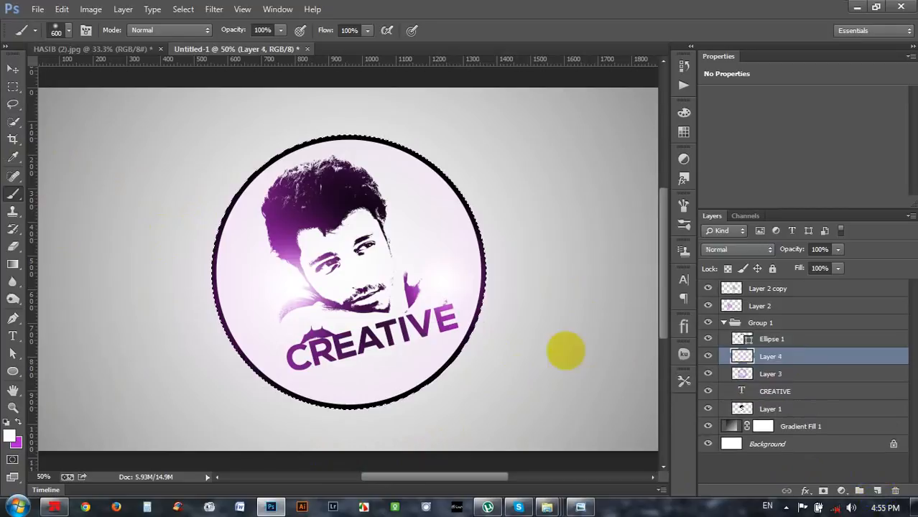
{"action": "key", "text": "bracketright"}
{"action": "key", "text": "bracketright"}
{"action": "key", "text": "bracketright"}
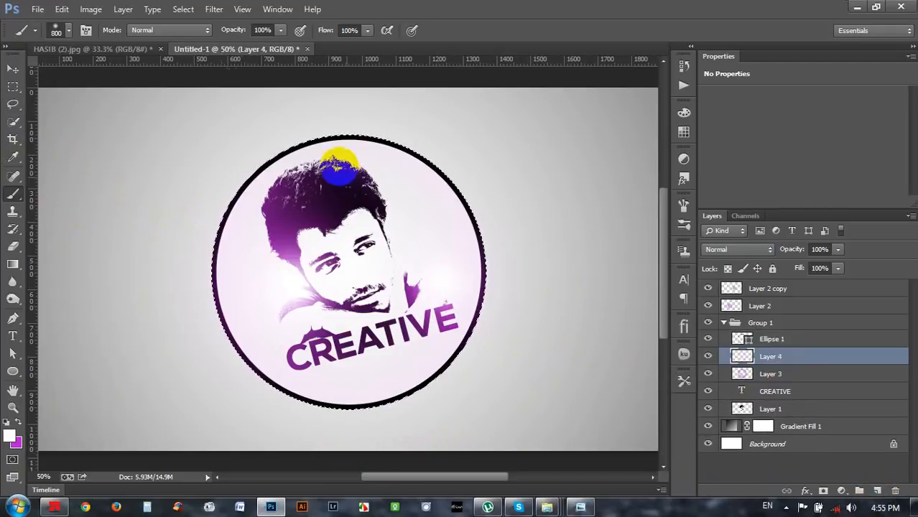
{"action": "mouse_move", "coordinate": [343, 176]}
{"action": "left_mouse_down"}
{"action": "mouse_move", "coordinate": [225, 380]}
{"action": "mouse_move", "coordinate": [234, 402]}
{"action": "left_mouse_up"}
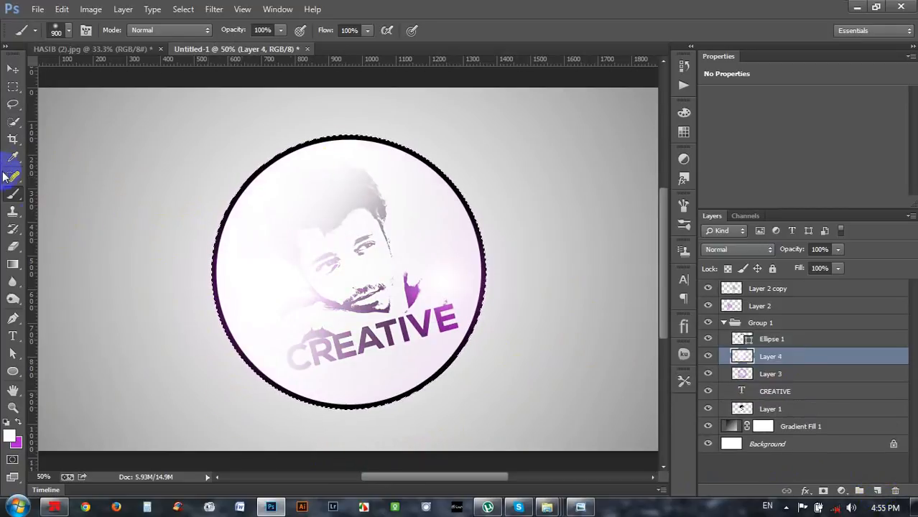
- Clear the circle selection and draw a large circular selection overlapping the logo with the Elliptical Marquee tool
{"action": "left_click", "coordinate": [14, 87]}
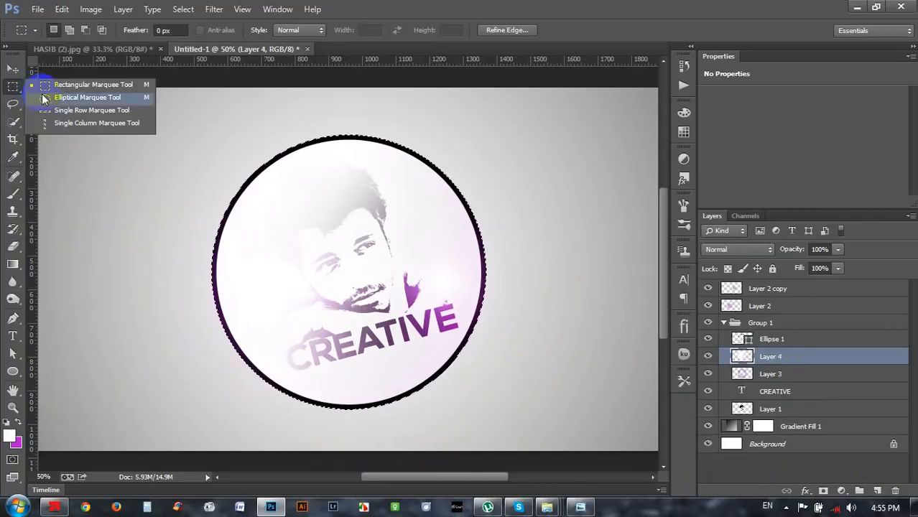
{"action": "left_click", "coordinate": [391, 61]}
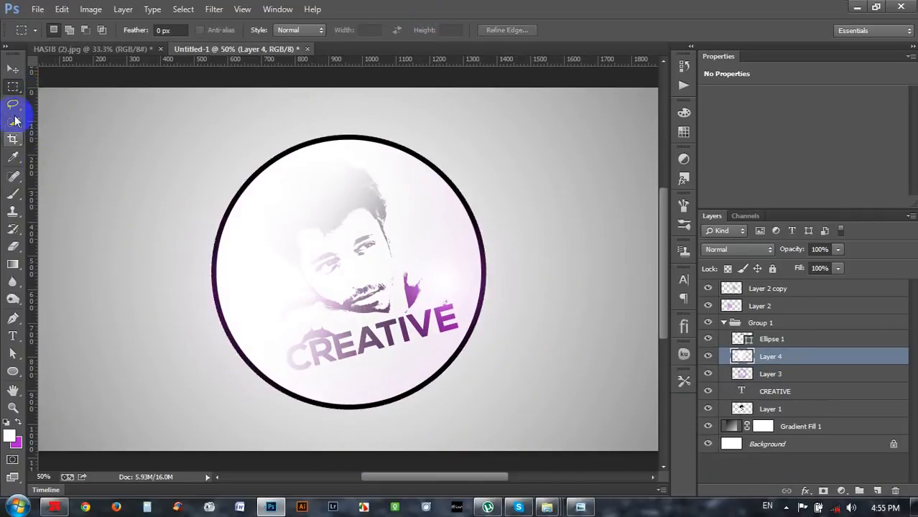
{"action": "right_click", "coordinate": [14, 88]}
{"action": "left_click", "coordinate": [109, 98]}
{"action": "left_click_drag", "start_coordinate": [48, 96], "coordinate": [490, 244]}
{"action": "key", "text": "Delete"}
{"action": "key", "text": "ctrl+d"}
{"action": "key", "text": "ctrl+alt+z"}
{"action": "key", "text": "ctrl+alt+z"}
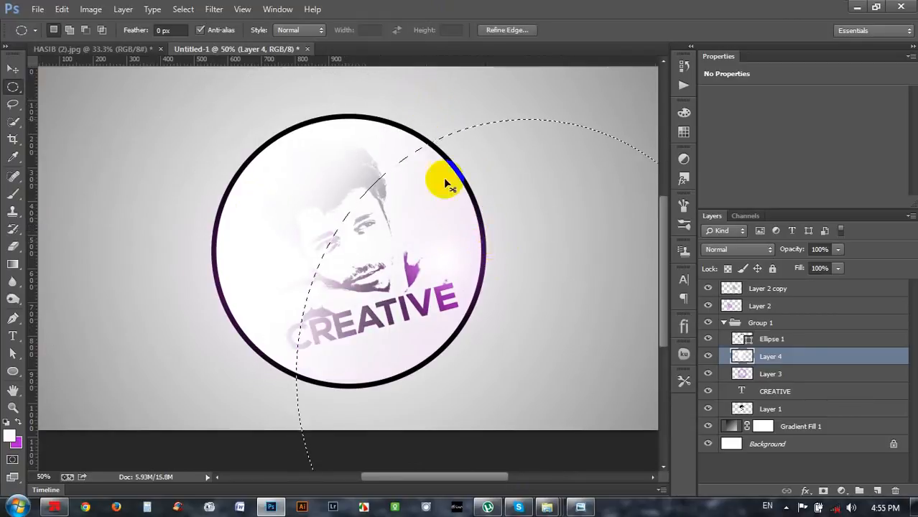
- Move the circular selection over the logo's upper right part, delete the white paint inside it and deselect
{"action": "left_click_drag", "start_coordinate": [465, 285], "coordinate": [471, 154]}
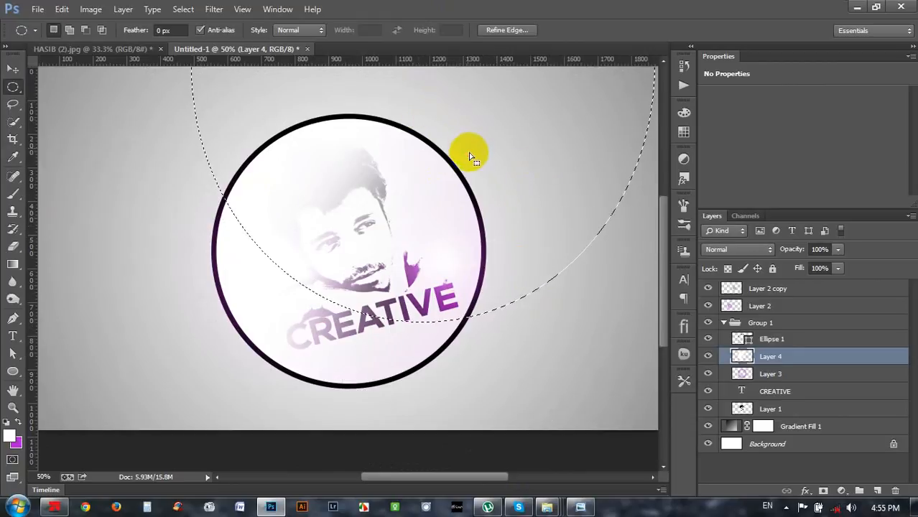
{"action": "key", "text": "Delete"}
{"action": "key", "text": "ctrl+d"}
{"action": "left_click_drag", "start_coordinate": [778, 251], "coordinate": [916, 266]}
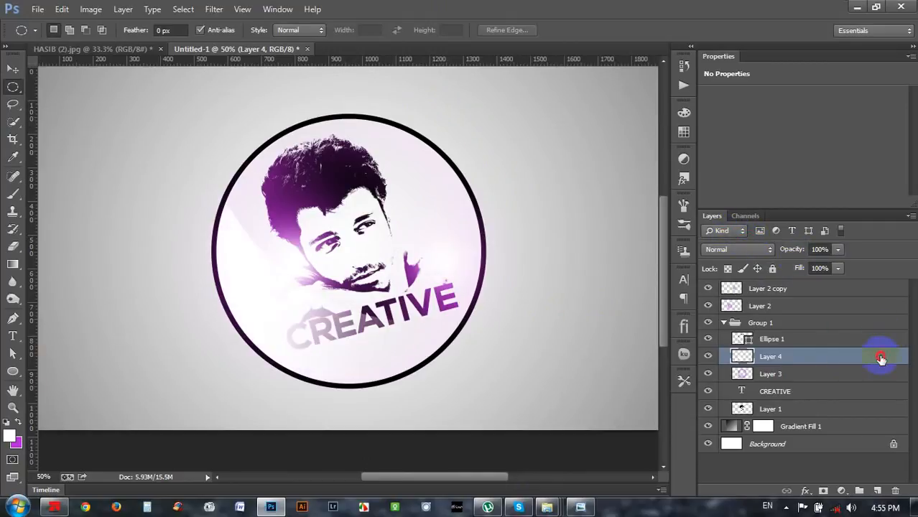
- Apply a reversed linear gray-to-transparent Gradient Overlay at 48° to Layer 4 and set the layer's fill to 0%
{"action": "double_click", "coordinate": [844, 352]}
{"action": "left_click", "coordinate": [599, 243]}
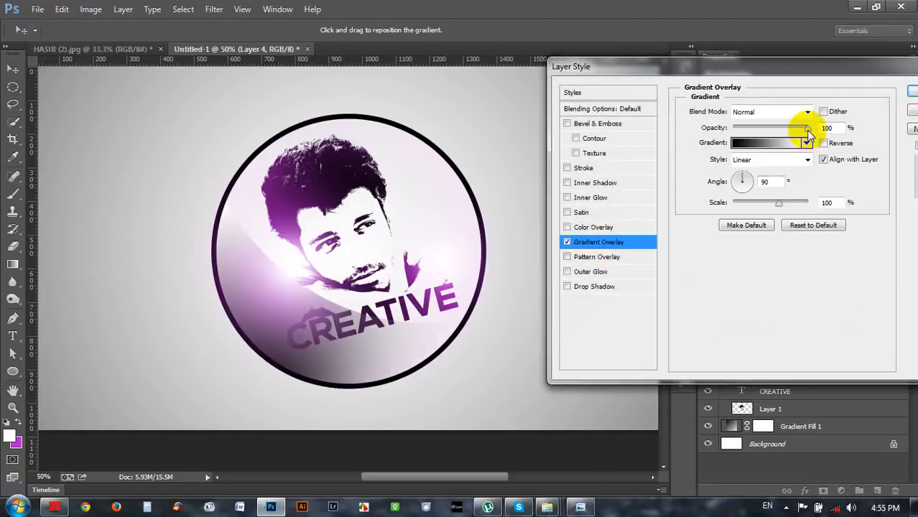
{"action": "left_click", "coordinate": [807, 143]}
{"action": "left_click", "coordinate": [827, 197]}
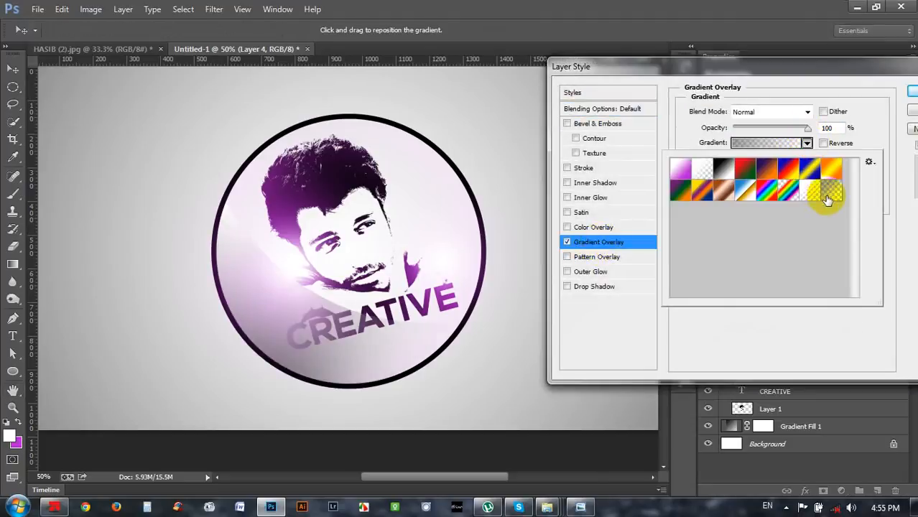
{"action": "left_click", "coordinate": [800, 93]}
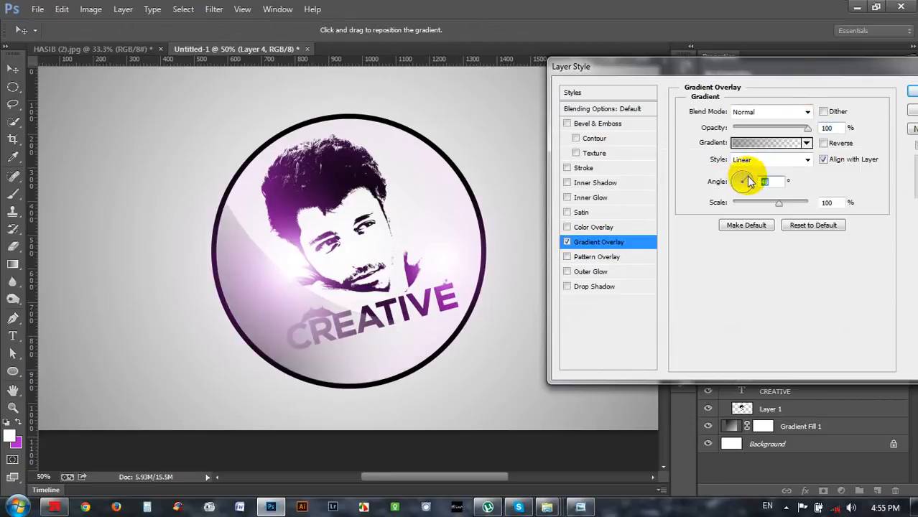
{"action": "left_click", "coordinate": [824, 143]}
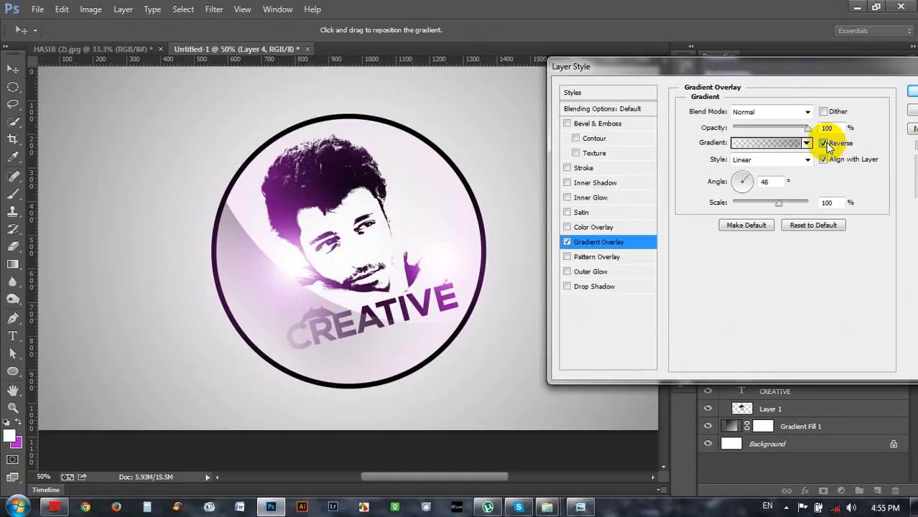
{"action": "left_click", "coordinate": [911, 94]}
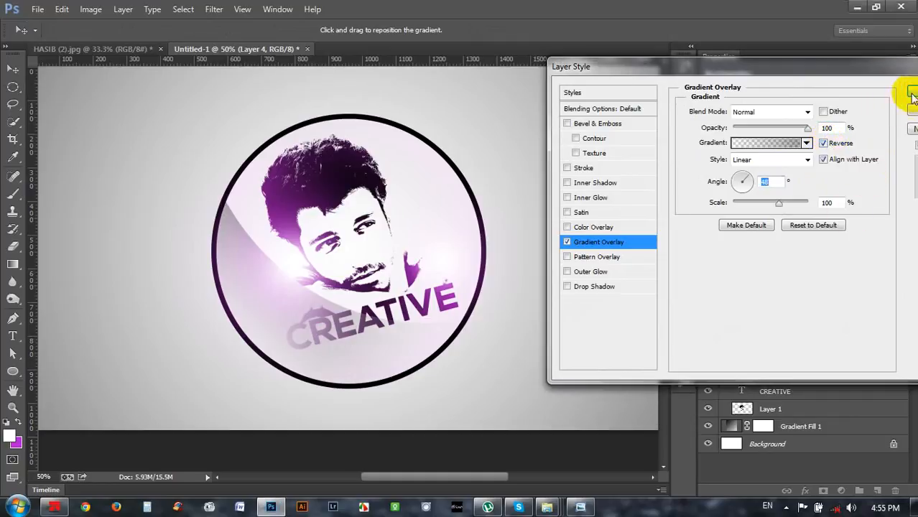
{"action": "left_click", "coordinate": [910, 93]}
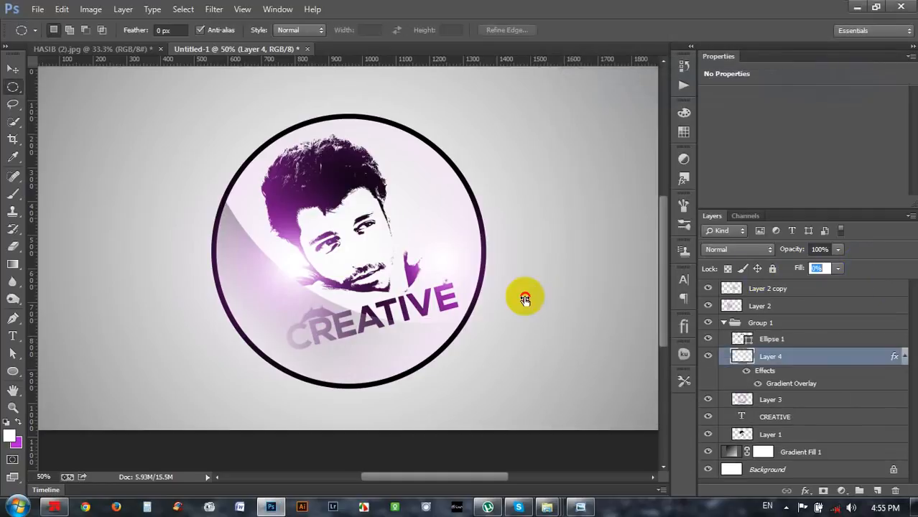
{"action": "left_click", "coordinate": [526, 297]}
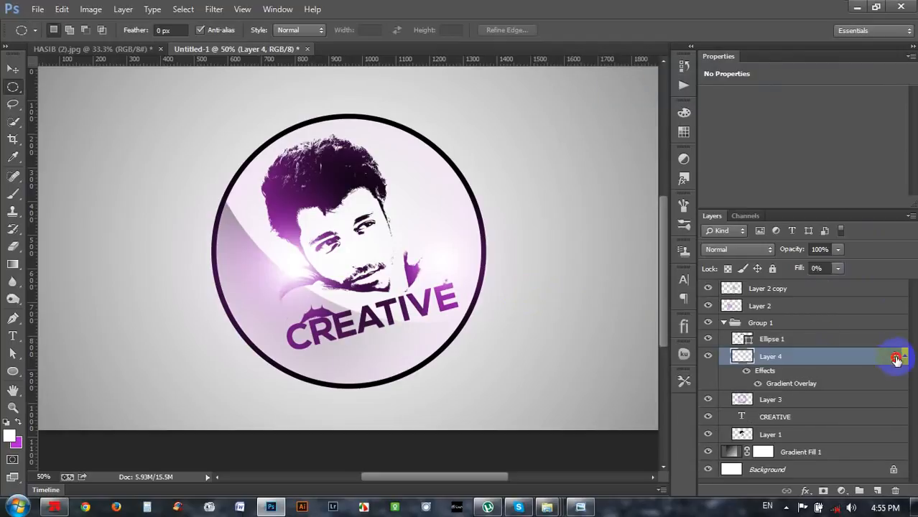
- Adjust Layer 4's Gradient Overlay by turning off Reverse and setting opacity to 36%, scale to 126% and angle to 177°
{"action": "double_click", "coordinate": [815, 355]}
{"action": "left_click", "coordinate": [588, 243]}
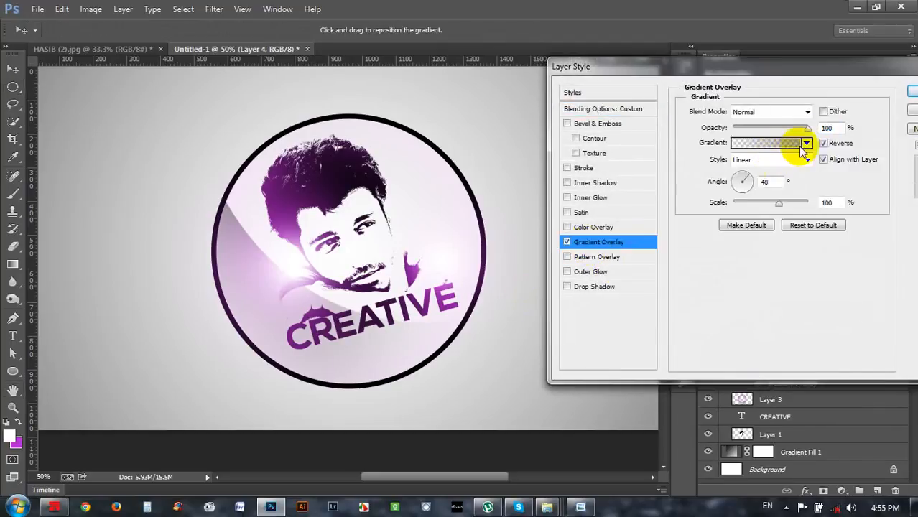
{"action": "left_click", "coordinate": [823, 144]}
{"action": "left_click_drag", "start_coordinate": [808, 127], "coordinate": [762, 127]}
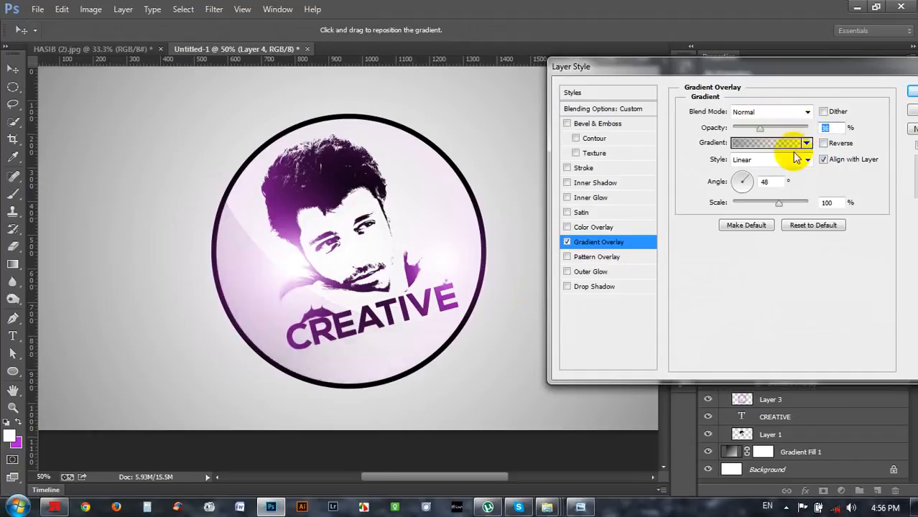
{"action": "left_click", "coordinate": [753, 185]}
{"action": "left_click_drag", "start_coordinate": [764, 204], "coordinate": [793, 208]}
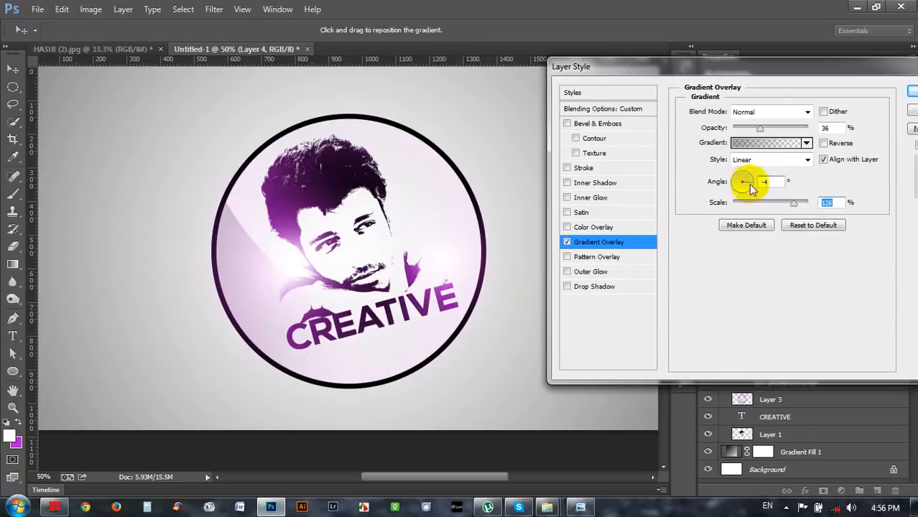
{"action": "mouse_move", "coordinate": [739, 180]}
{"action": "left_mouse_down"}
{"action": "mouse_move", "coordinate": [744, 200]}
{"action": "mouse_move", "coordinate": [748, 194]}
{"action": "left_mouse_up"}
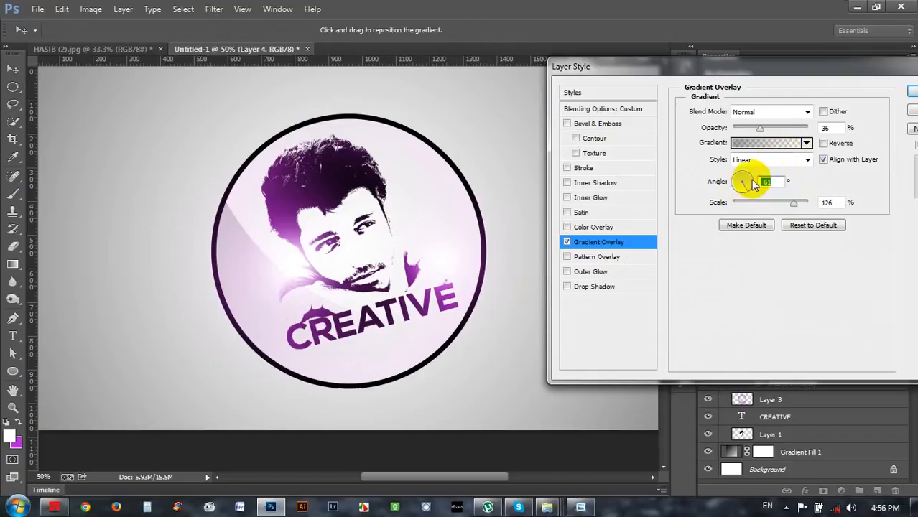
{"action": "left_click_drag", "start_coordinate": [738, 184], "coordinate": [730, 185]}
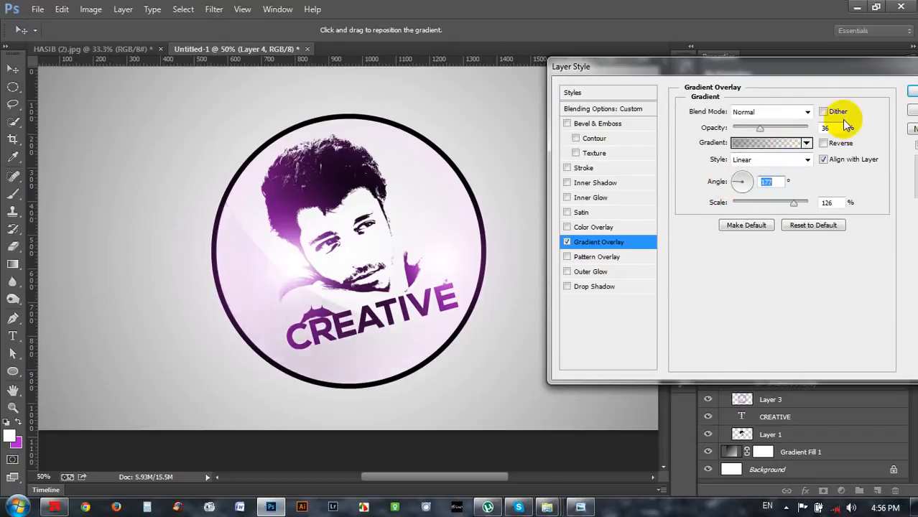
{"action": "left_click", "coordinate": [911, 91]}
- Select Group 1, Layer 2 and Layer 2 copy together and scale the whole logo down slightly, keeping it near the canvas centre
{"action": "left_click", "coordinate": [12, 69]}
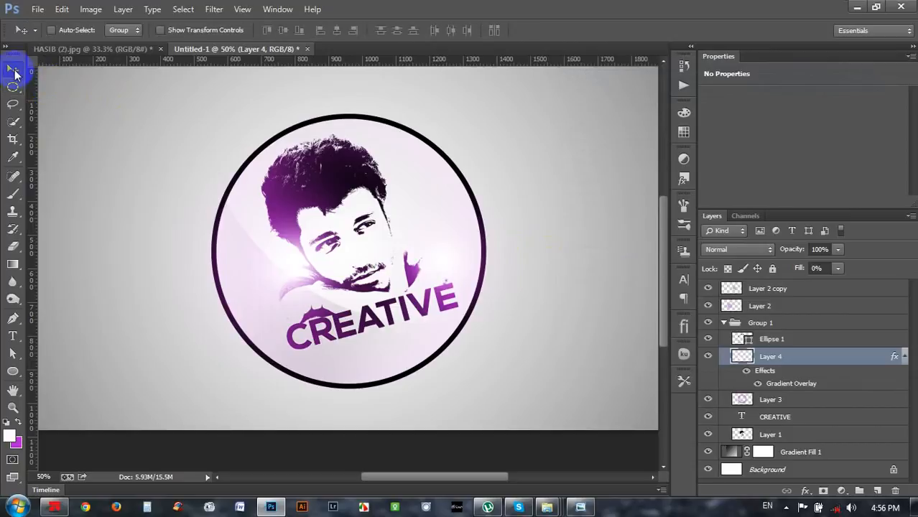
{"action": "key", "text": "ctrl+minus"}
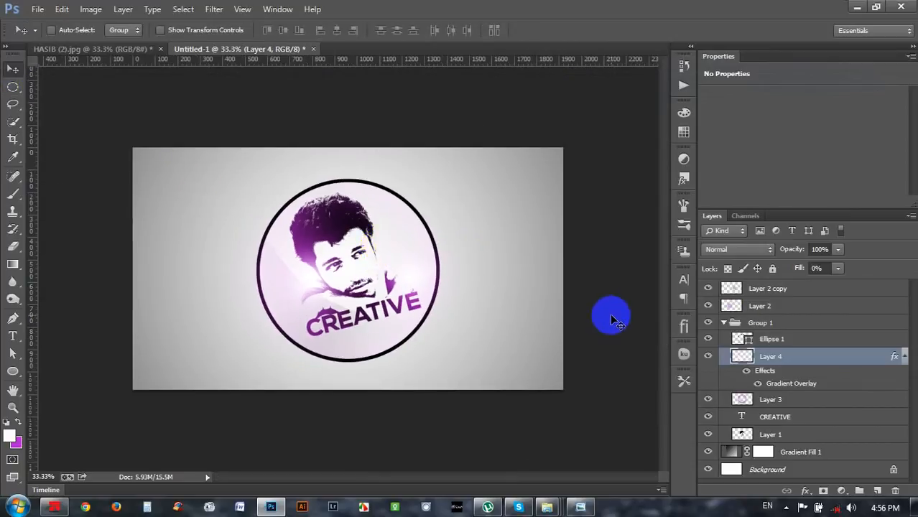
{"action": "left_click", "coordinate": [736, 322]}
{"action": "left_click", "coordinate": [723, 323]}
{"action": "left_click", "coordinate": [767, 288], "text": "shift"}
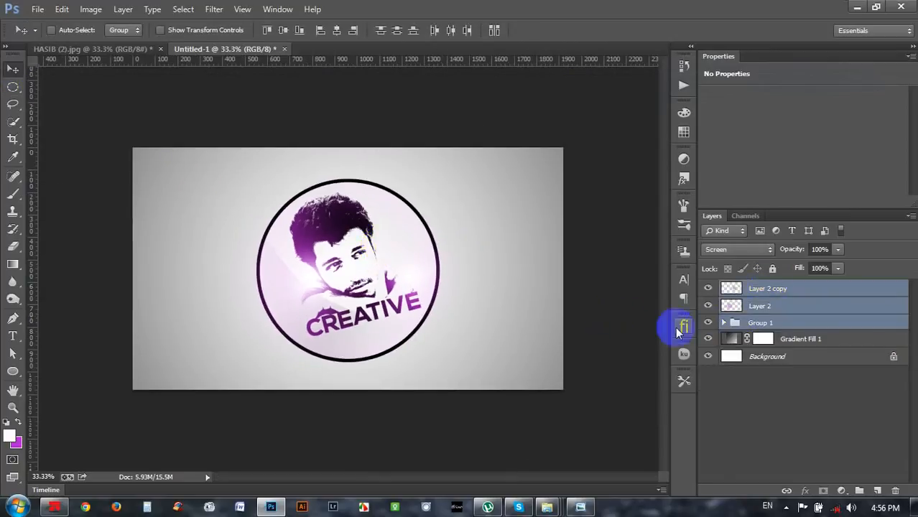
{"action": "key", "text": "ctrl+t"}
{"action": "left_click_drag", "start_coordinate": [481, 390], "coordinate": [461, 375]}
{"action": "mouse_move", "coordinate": [439, 345]}
{"action": "left_mouse_down"}
{"action": "mouse_move", "coordinate": [441, 338]}
{"action": "mouse_move", "coordinate": [444, 356]}
{"action": "left_mouse_up"}
{"action": "key", "text": "Return"}
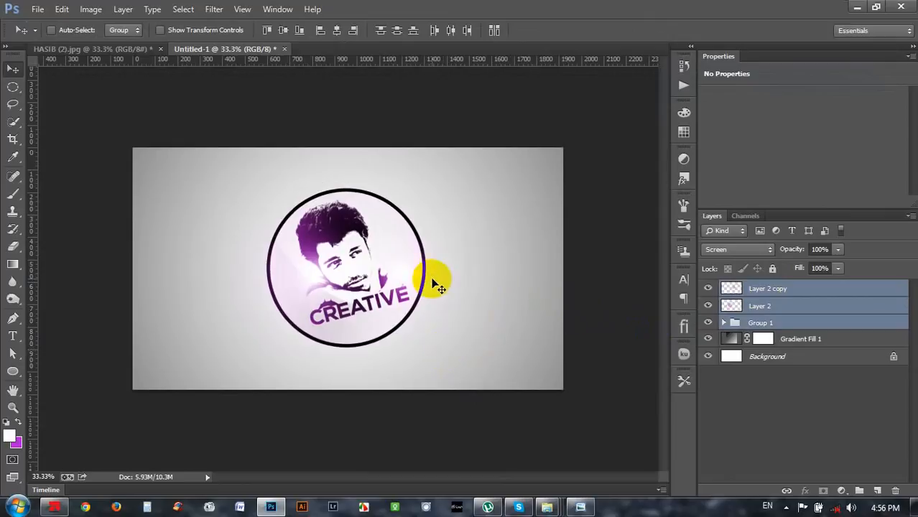
- Hide Ellipse 1, Layer 3 and Layer 4 inside Group 1, leaving the portrait and CREATIVE text without the circle
{"action": "left_click", "coordinate": [729, 323]}
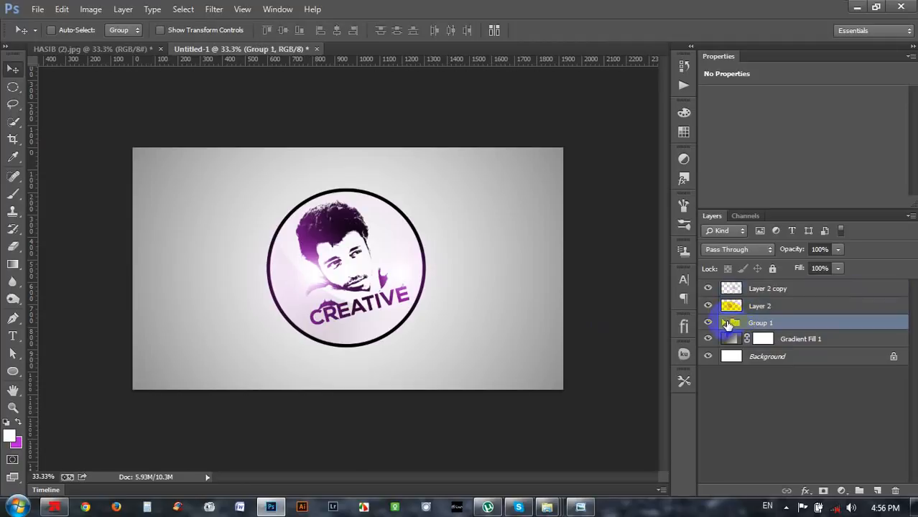
{"action": "left_click", "coordinate": [724, 323]}
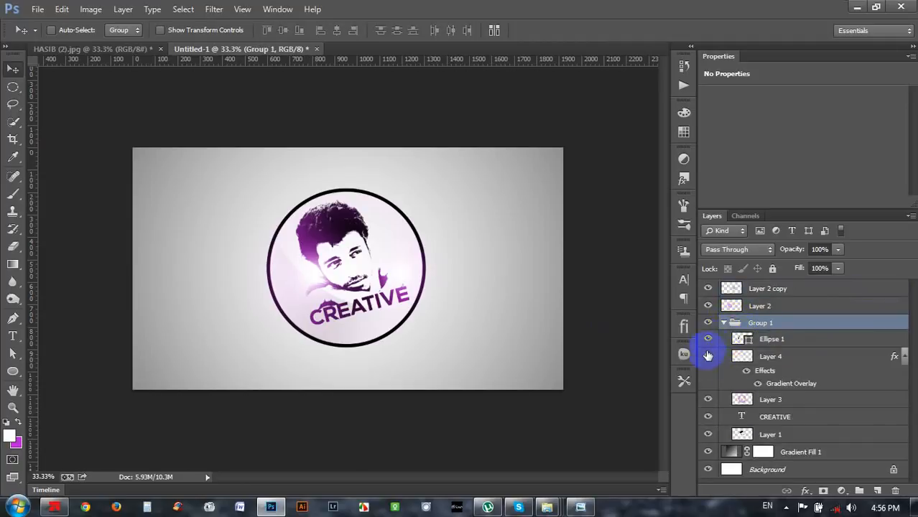
{"action": "left_click", "coordinate": [708, 340]}
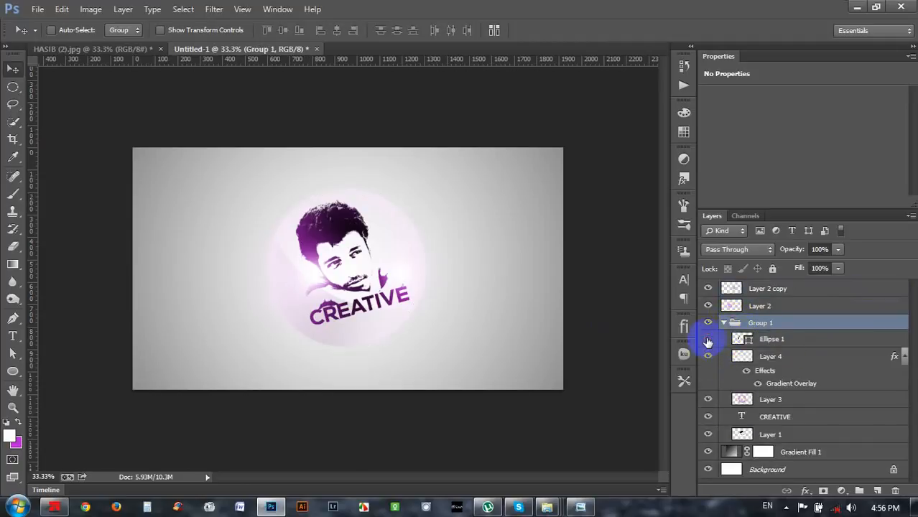
{"action": "left_click", "coordinate": [708, 400]}
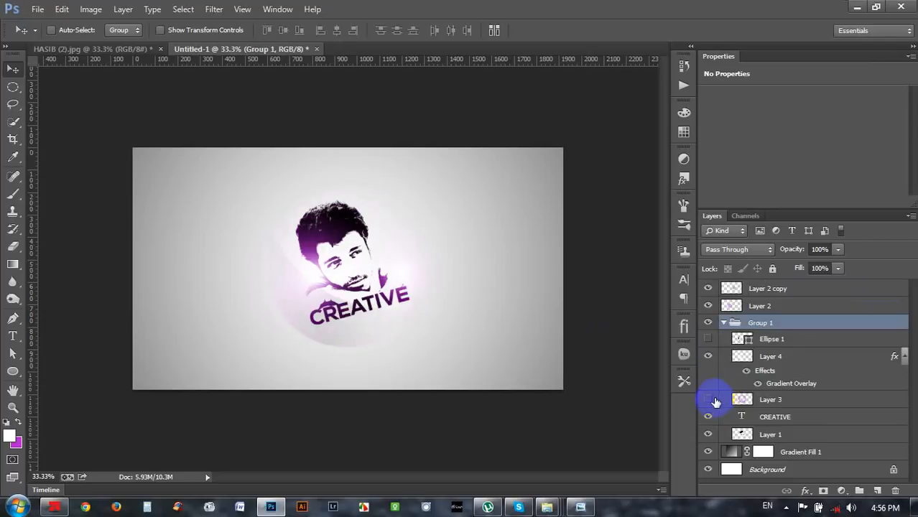
{"action": "left_click", "coordinate": [707, 357]}
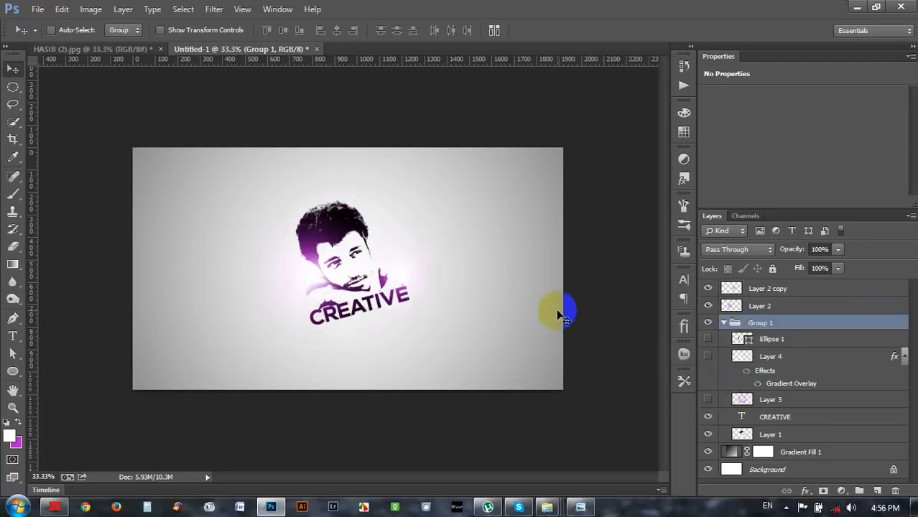
- Scale Group 1, Layer 2 and Layer 2 copy together to about 149% and position the enlarged portrait logo near the canvas centre
{"action": "left_click", "coordinate": [741, 326]}
{"action": "left_click", "coordinate": [725, 323]}
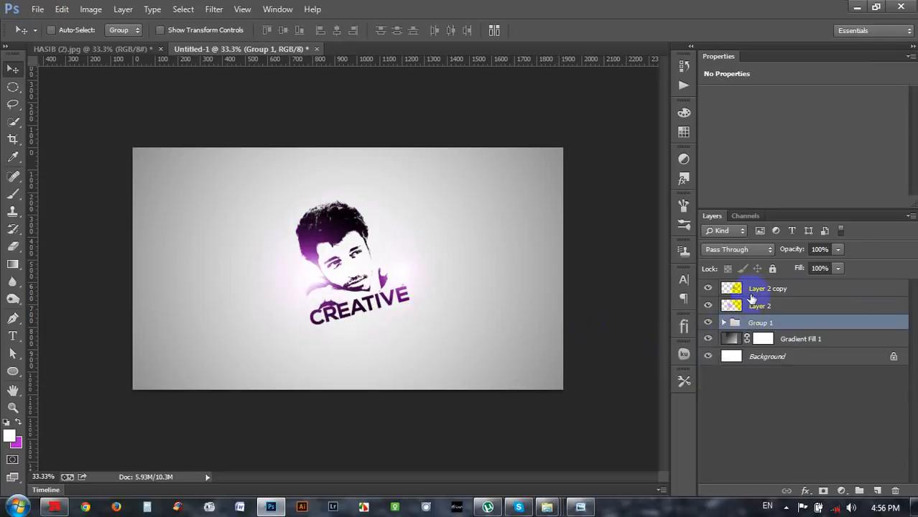
{"action": "left_click", "coordinate": [754, 288], "text": "shift"}
{"action": "key", "text": "ctrl+t"}
{"action": "left_click_drag", "start_coordinate": [461, 182], "coordinate": [521, 134]}
{"action": "left_click_drag", "start_coordinate": [473, 241], "coordinate": [467, 239]}
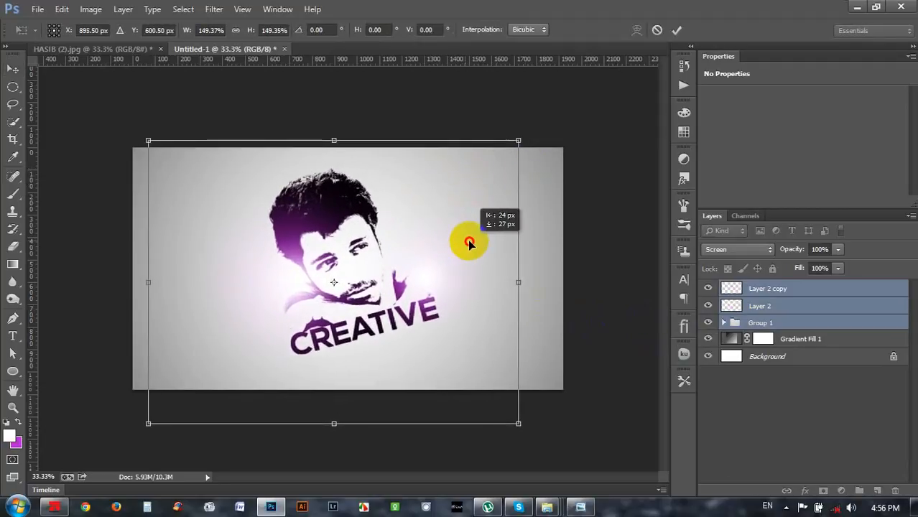
{"action": "key", "text": "Return"}
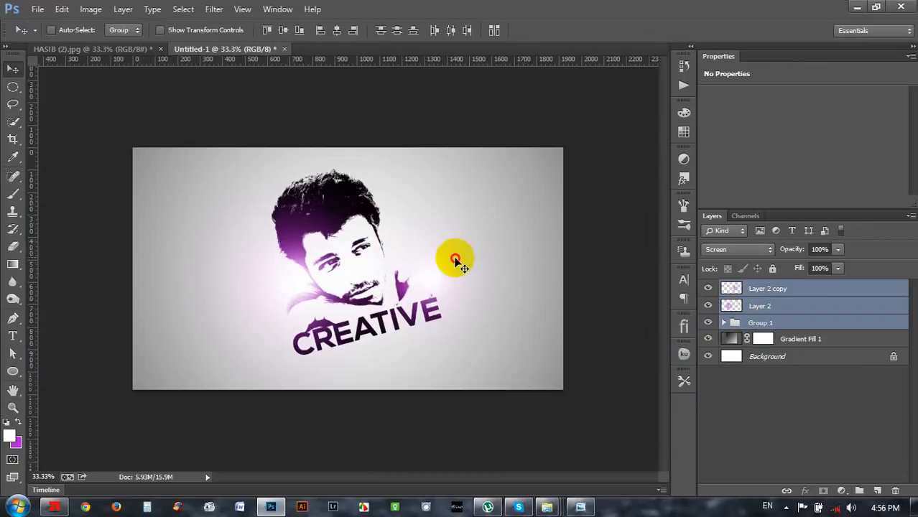
{"action": "left_click_drag", "start_coordinate": [455, 258], "coordinate": [455, 261]}
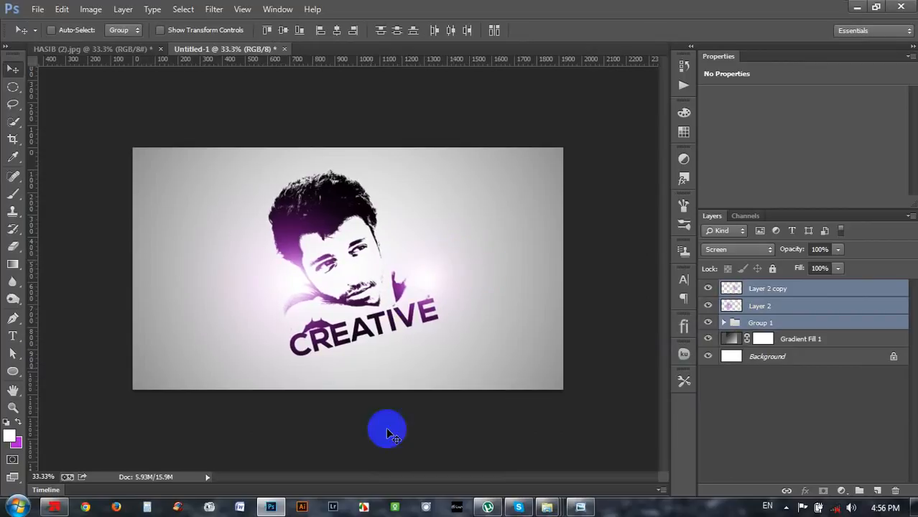